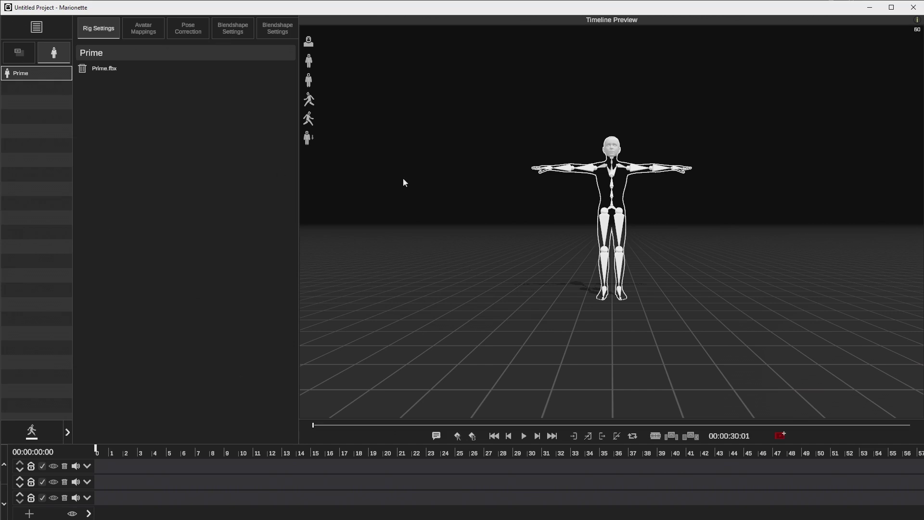
{"action": "left_click", "coordinate": [780, 436]}
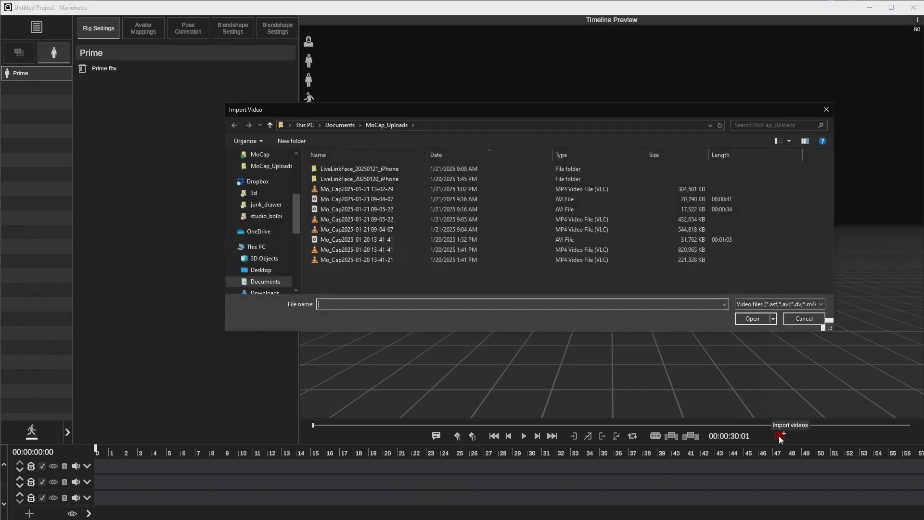
{"action": "double_click", "coordinate": [356, 189]}
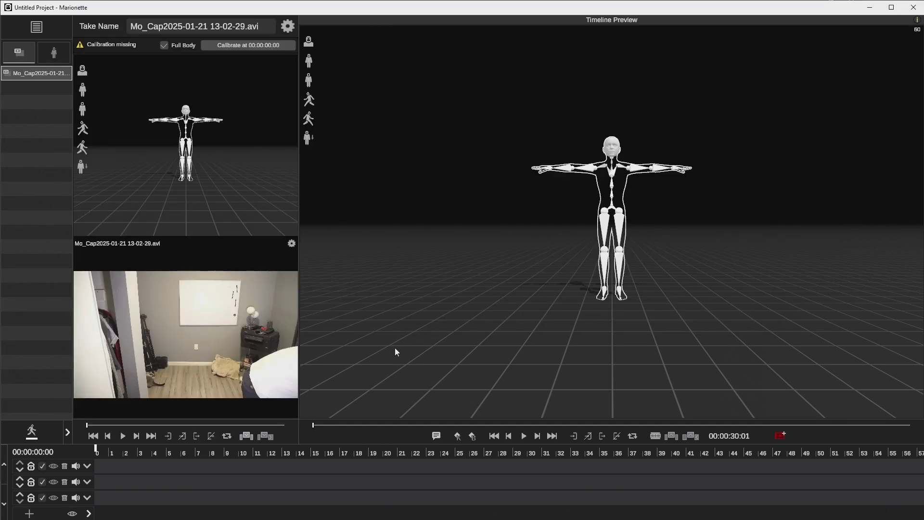
{"action": "left_click", "coordinate": [122, 436]}
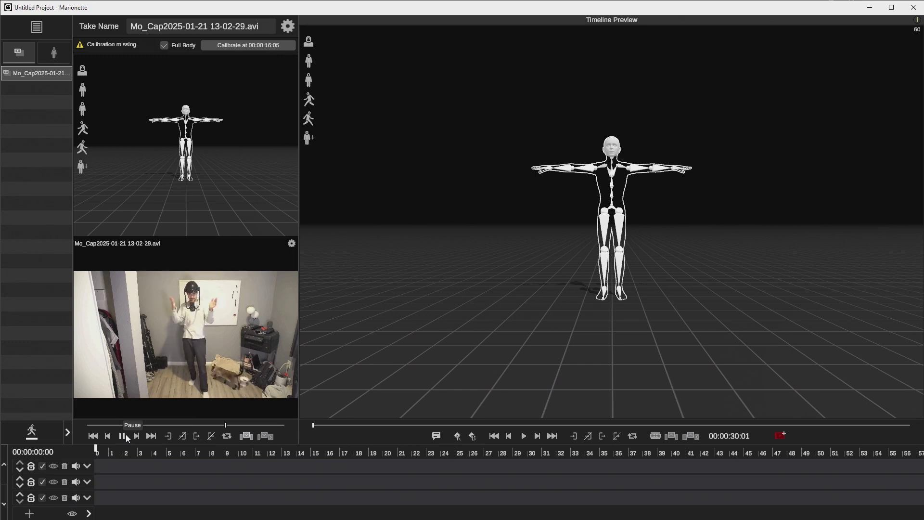
{"action": "left_click", "coordinate": [126, 435]}
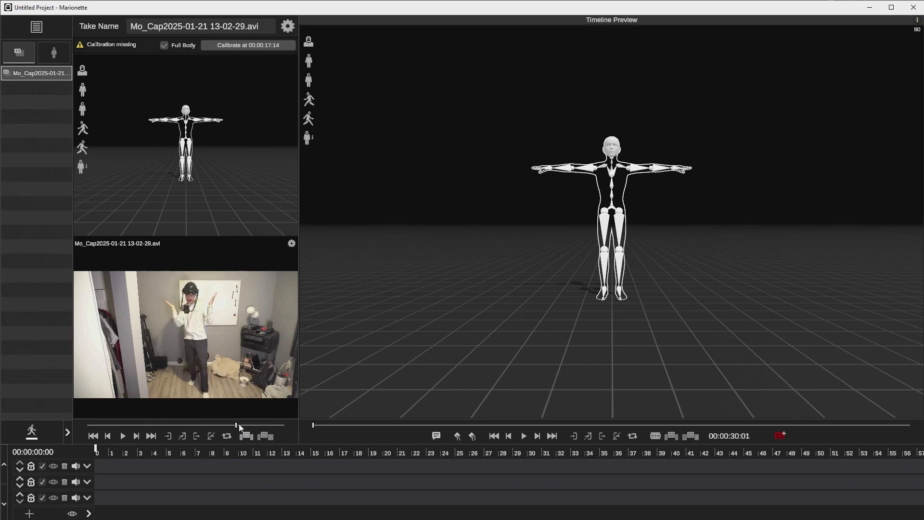
Set the out and in markers around the usable range, calibrate on the T-pose frame, and insert the take
{"action": "left_click_drag", "start_coordinate": [255, 426], "coordinate": [246, 427]}
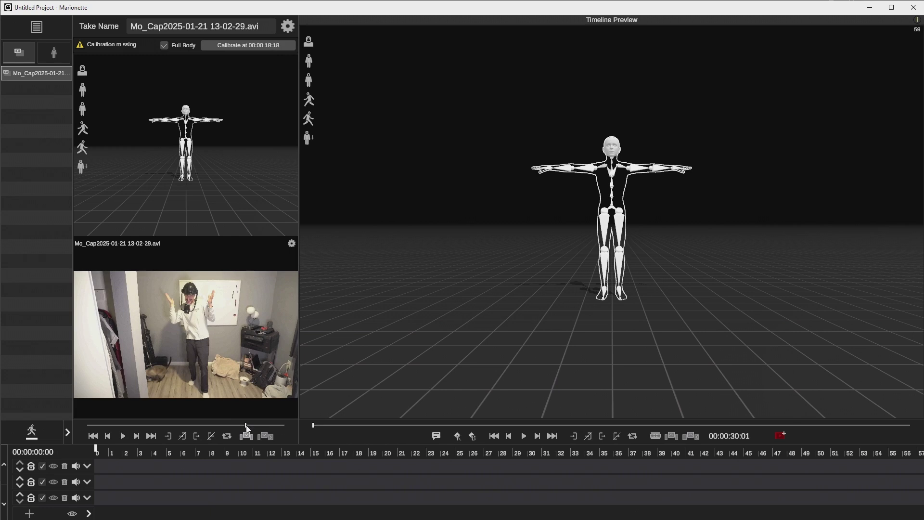
{"action": "left_click", "coordinate": [198, 436]}
{"action": "left_click_drag", "start_coordinate": [111, 427], "coordinate": [148, 427]}
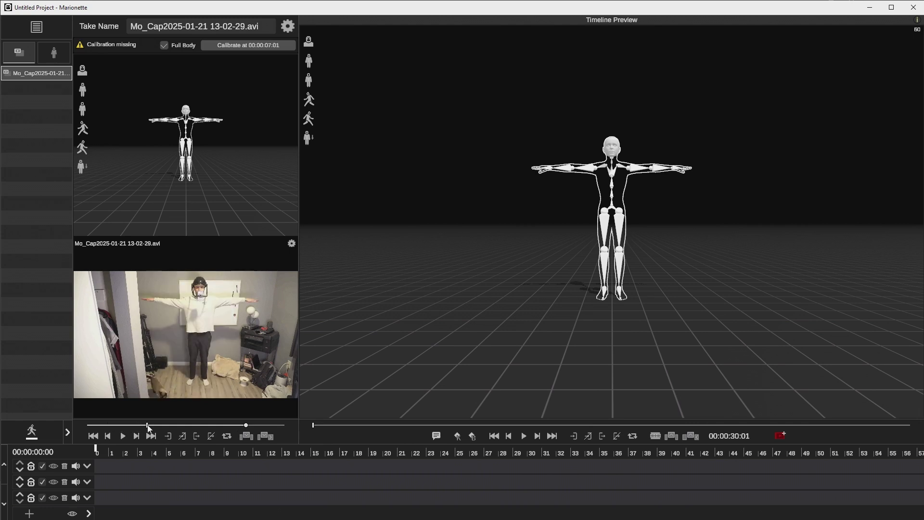
{"action": "left_click", "coordinate": [169, 436]}
{"action": "left_click", "coordinate": [253, 45]}
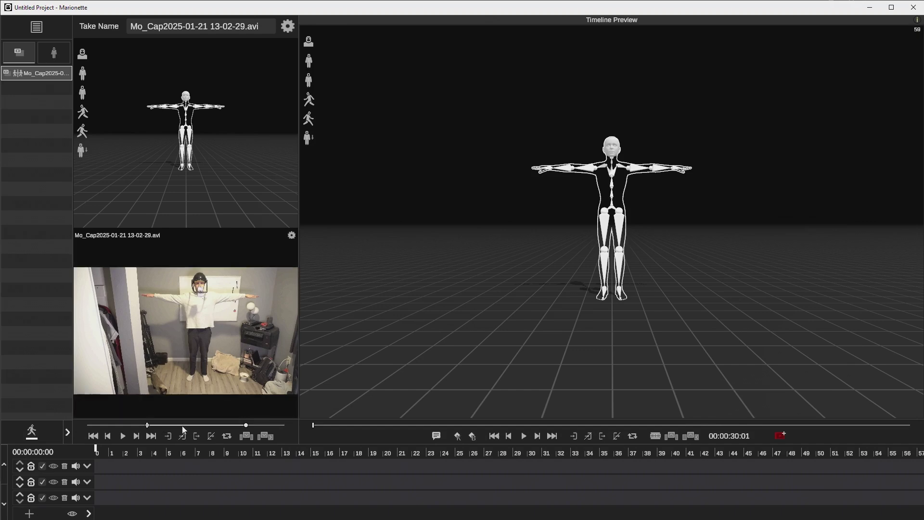
{"action": "left_click", "coordinate": [246, 435]}
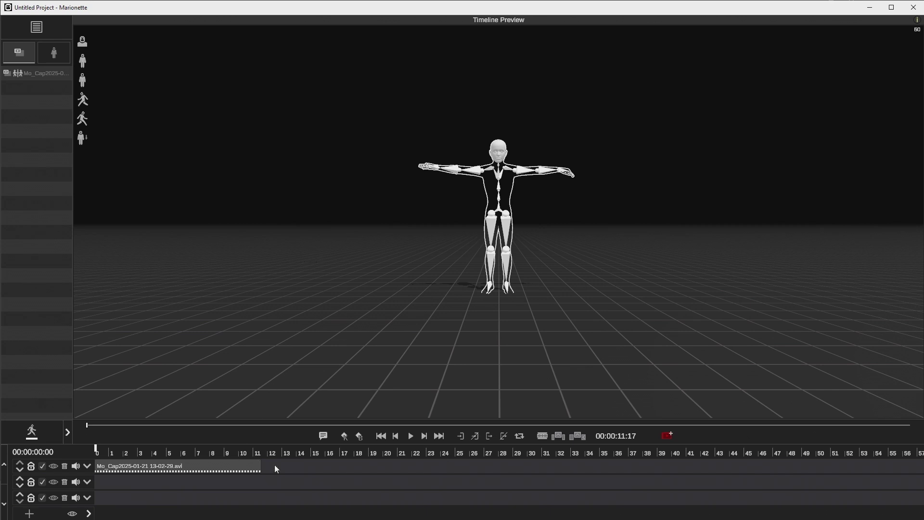
Select the timeline clip to view its Clip Settings and play a short preview of the motion
{"action": "left_click", "coordinate": [178, 466]}
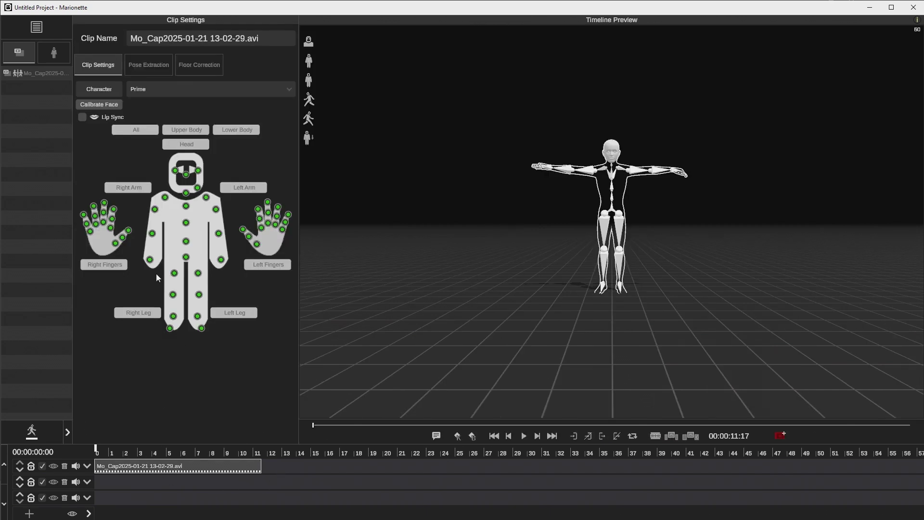
{"action": "left_click", "coordinate": [522, 436]}
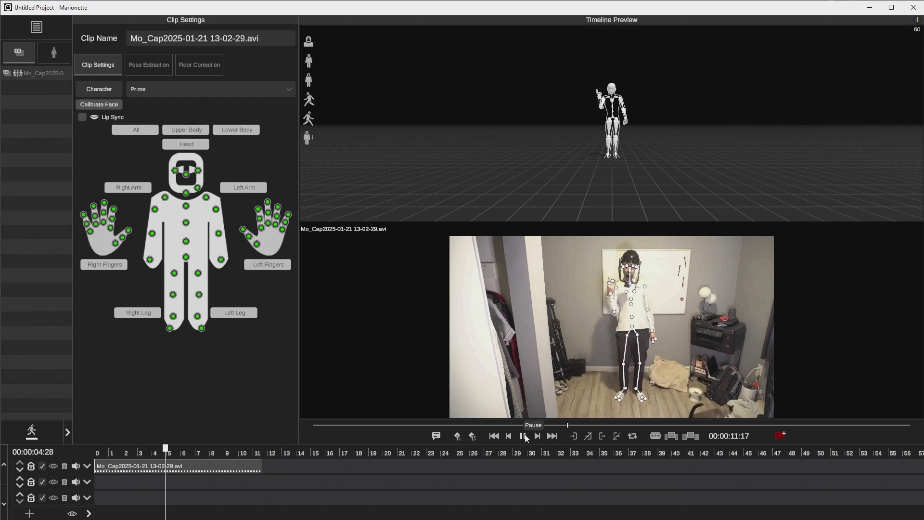
{"action": "left_click", "coordinate": [523, 436]}
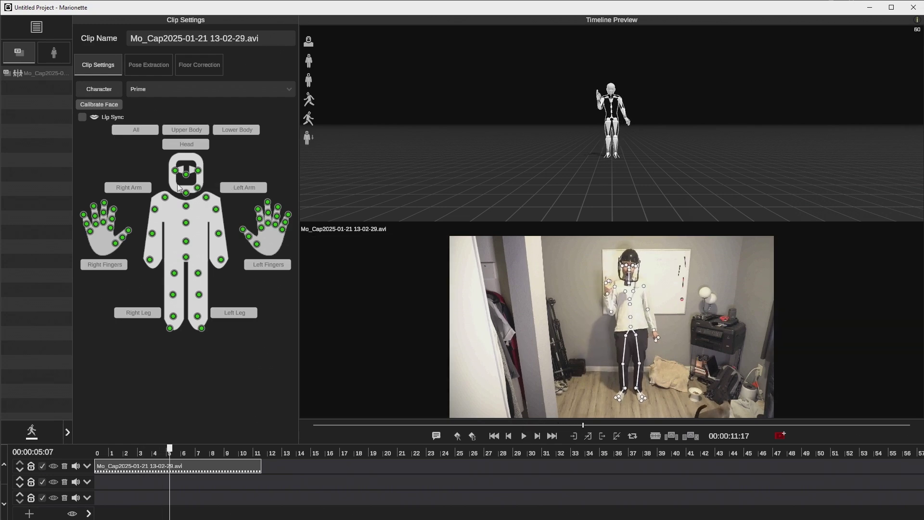
{"action": "left_click", "coordinate": [67, 433]}
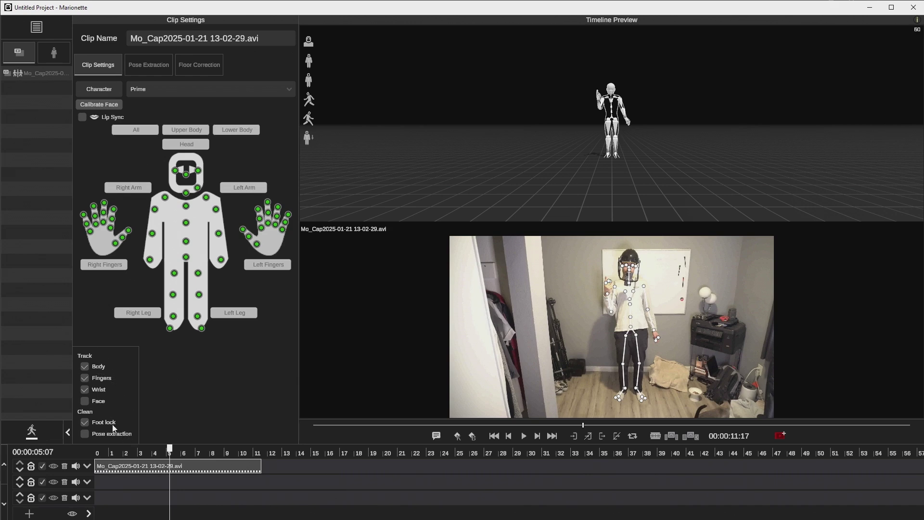
Clean the clip with Foot lock, then replay the cleaned animation from the start
{"action": "left_click", "coordinate": [32, 432]}
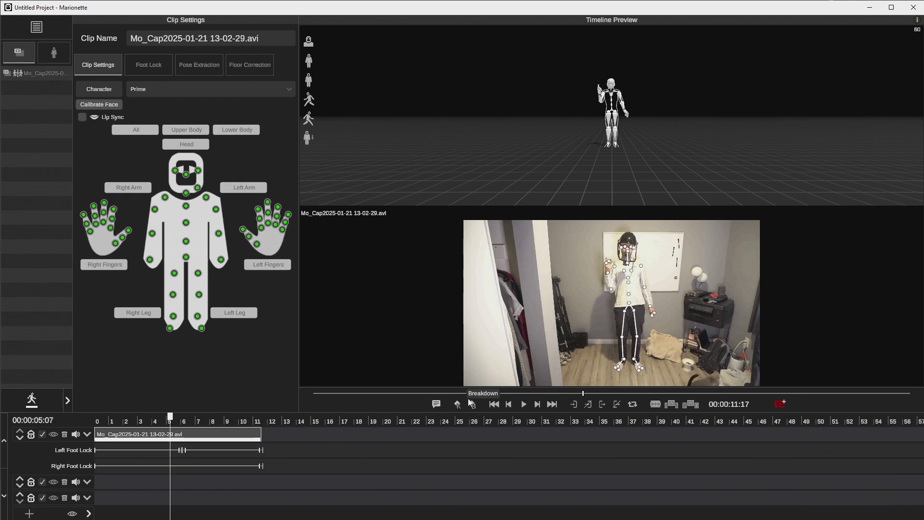
{"action": "left_click_drag", "start_coordinate": [566, 394], "coordinate": [316, 398]}
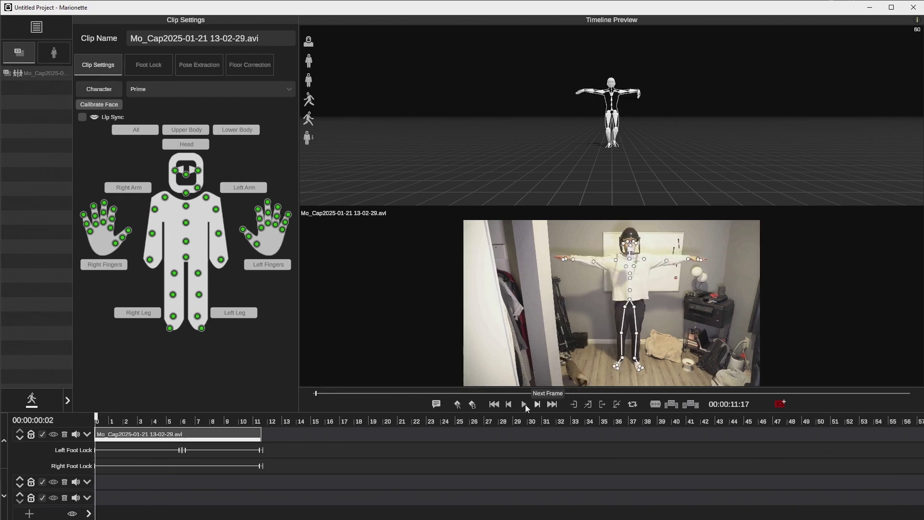
{"action": "left_click", "coordinate": [524, 404]}
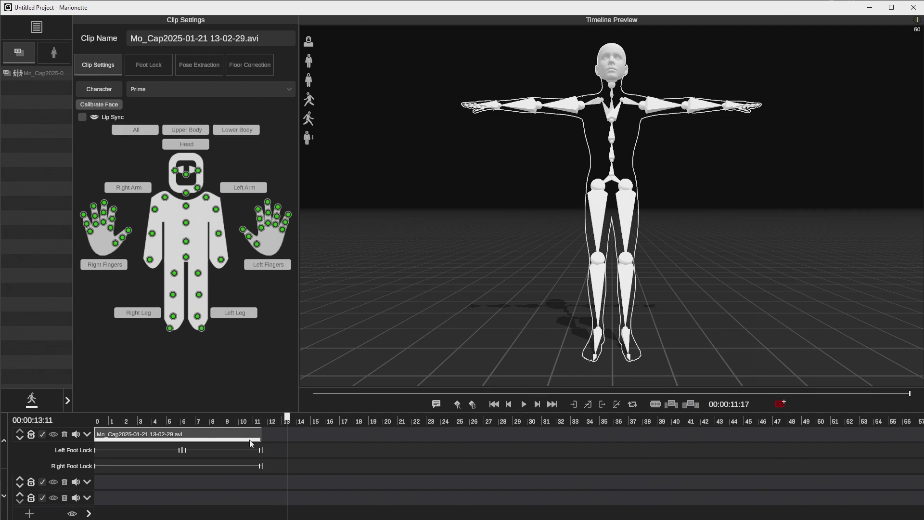
Show the Left Hand, Right Hand and Body pose sub-tracks beneath the clip
{"action": "left_click_drag", "start_coordinate": [256, 423], "coordinate": [110, 436]}
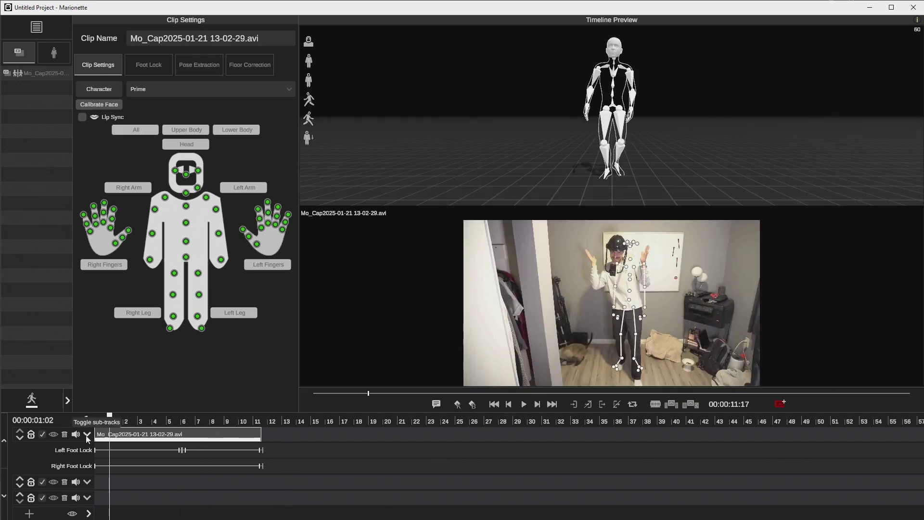
{"action": "left_click", "coordinate": [87, 435]}
{"action": "left_click", "coordinate": [106, 419]}
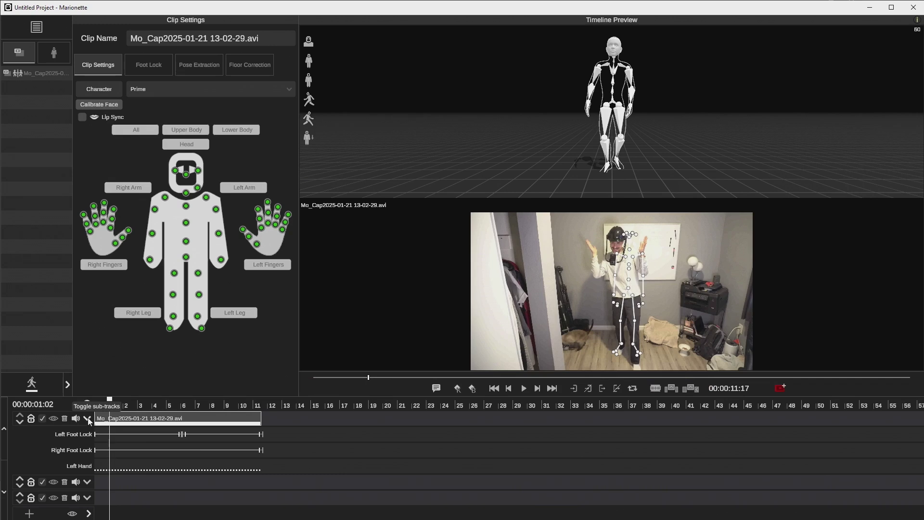
{"action": "left_click", "coordinate": [89, 420]}
{"action": "left_click", "coordinate": [107, 414]}
{"action": "left_click", "coordinate": [87, 403]}
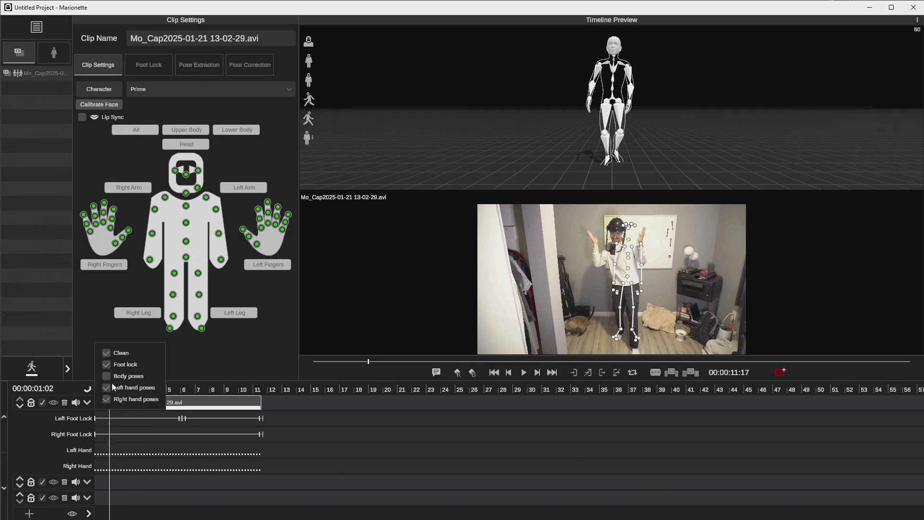
{"action": "left_click", "coordinate": [108, 376]}
{"action": "left_click", "coordinate": [143, 385]}
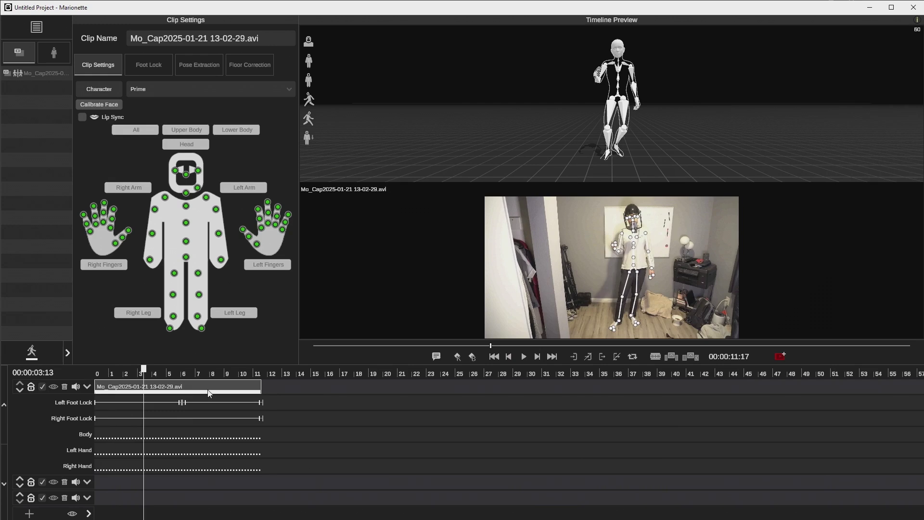
Export the timeline from the main menu's Export section as animation_intro_test1.fbx
{"action": "left_click", "coordinate": [42, 32]}
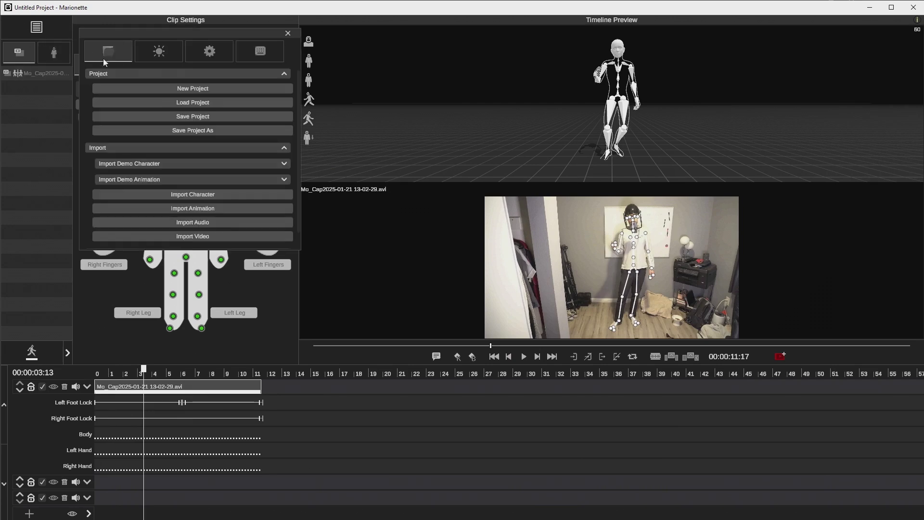
{"action": "left_click", "coordinate": [165, 150]}
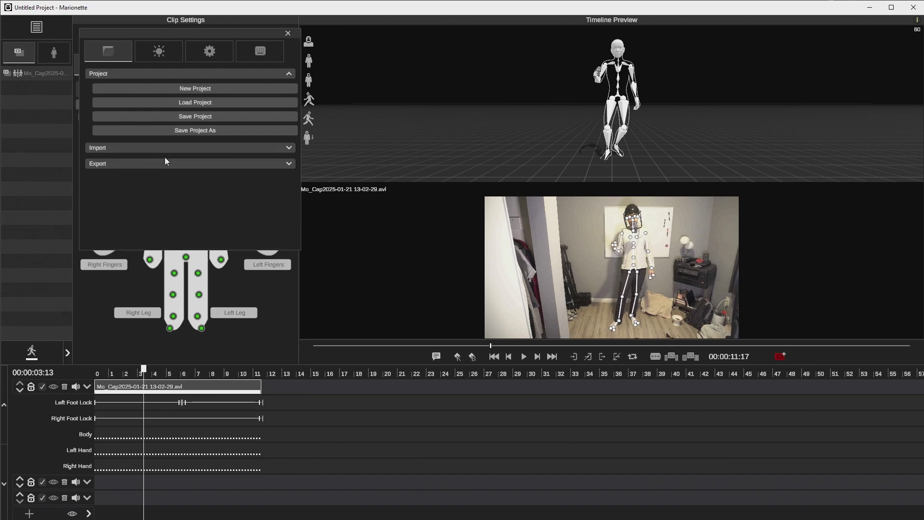
{"action": "left_click", "coordinate": [164, 164]}
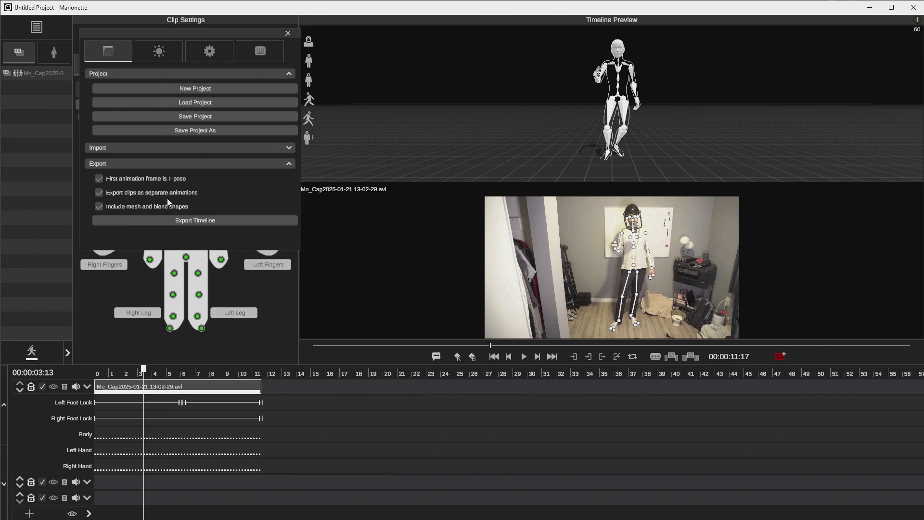
{"action": "left_click", "coordinate": [189, 218]}
{"action": "key", "text": "Return"}
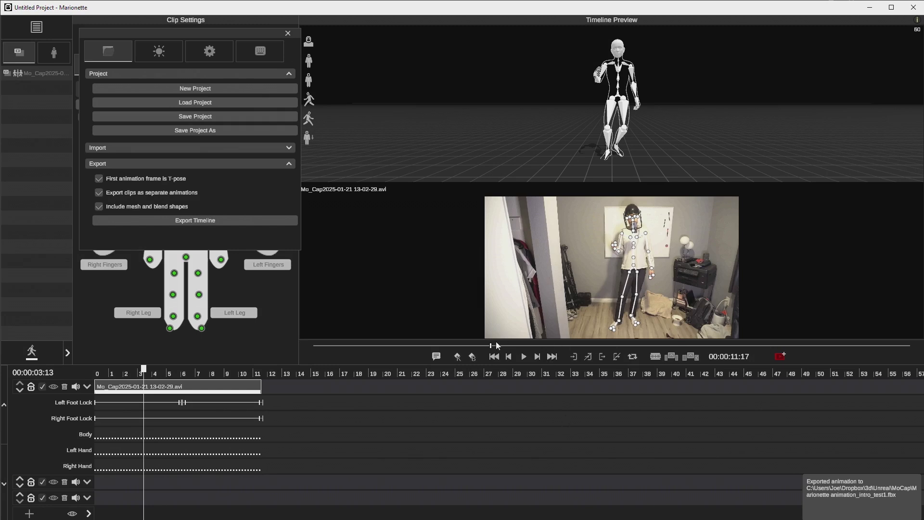
{"action": "left_click_drag", "start_coordinate": [481, 346], "coordinate": [467, 346]}
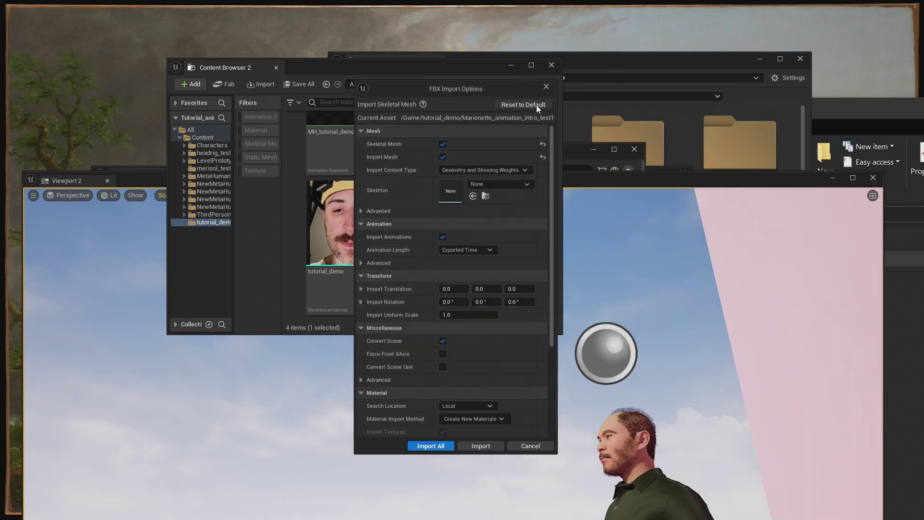
Import the FBX with Import Animations enabled and open the resulting Anim asset to preview it
{"action": "left_click", "coordinate": [443, 236]}
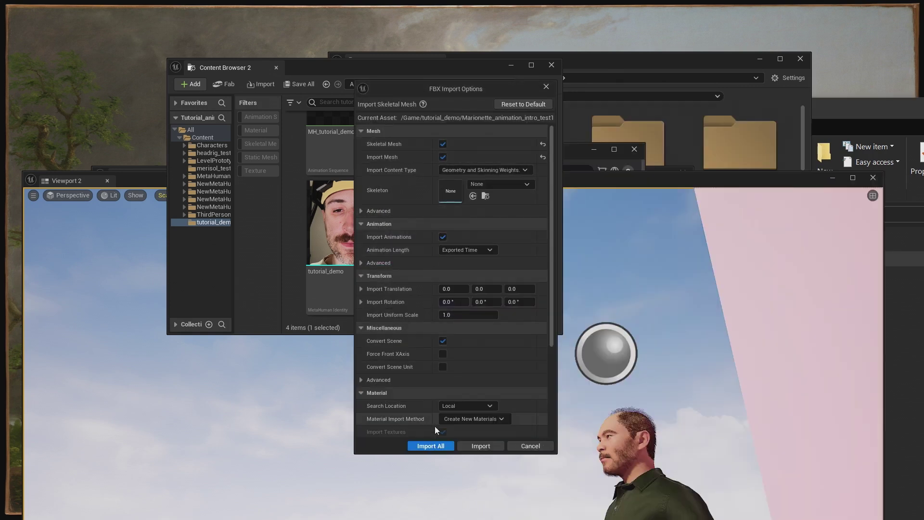
{"action": "left_click", "coordinate": [426, 446]}
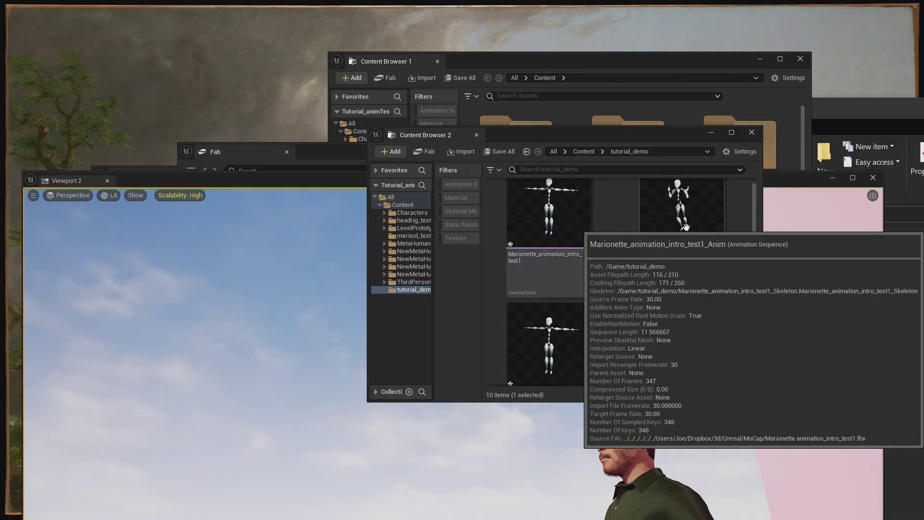
{"action": "double_click", "coordinate": [689, 230]}
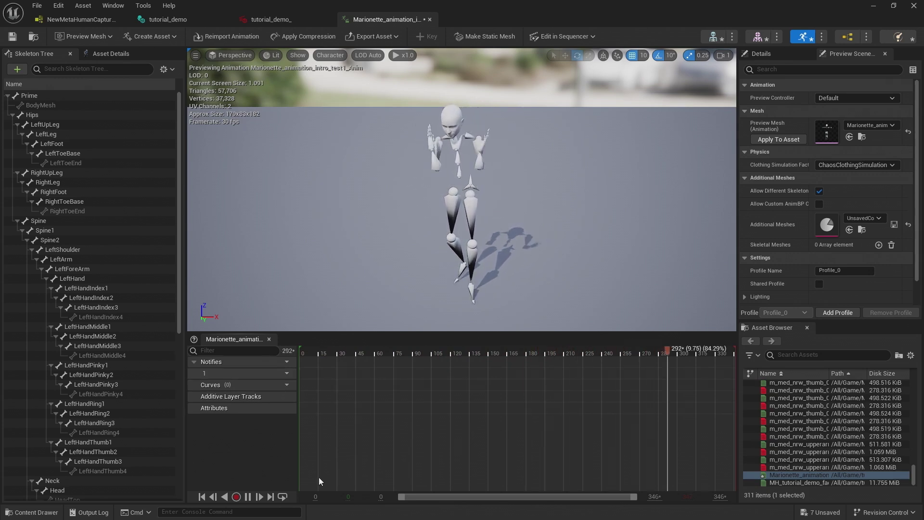
{"action": "left_click", "coordinate": [248, 497]}
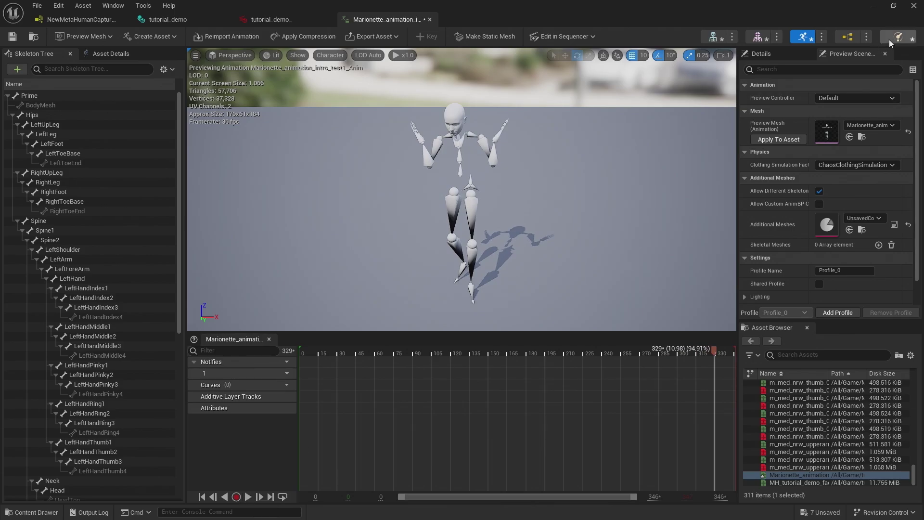
{"action": "left_click", "coordinate": [871, 6]}
{"action": "left_click", "coordinate": [616, 270]}
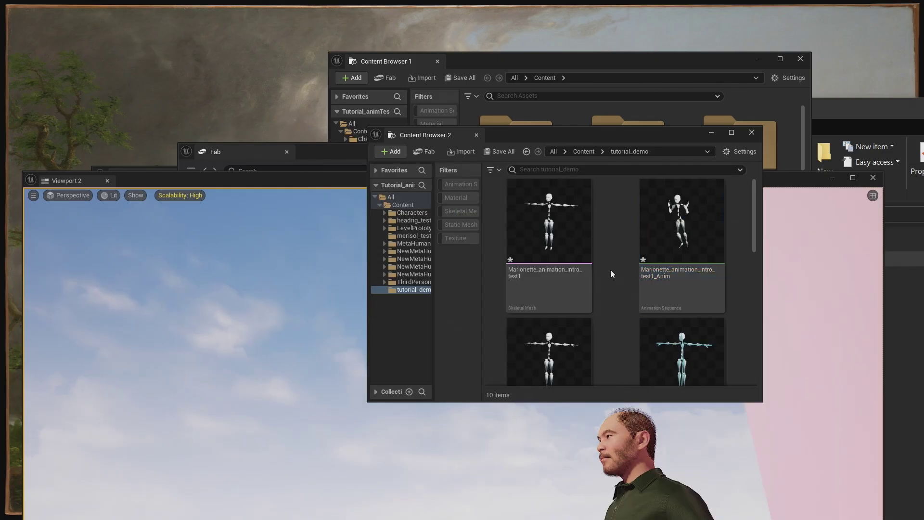
Add a Cinematics > Level Sequence, name it tutorial_demo1, and open it in Sequencer
{"action": "scroll", "coordinate": [610, 269], "scroll_direction": "down", "scroll_amount": 1}
{"action": "right_click", "coordinate": [611, 274]}
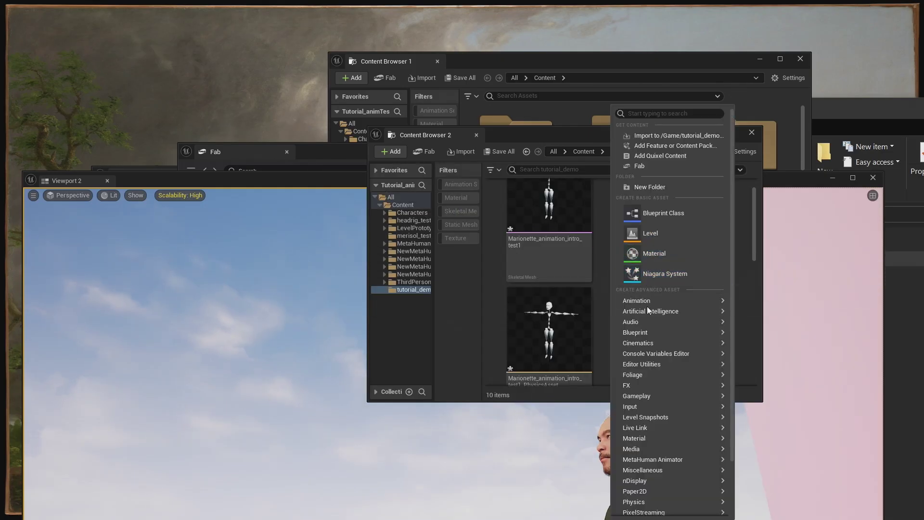
{"action": "mouse_move", "coordinate": [647, 344]}
{"action": "left_click", "coordinate": [766, 370]}
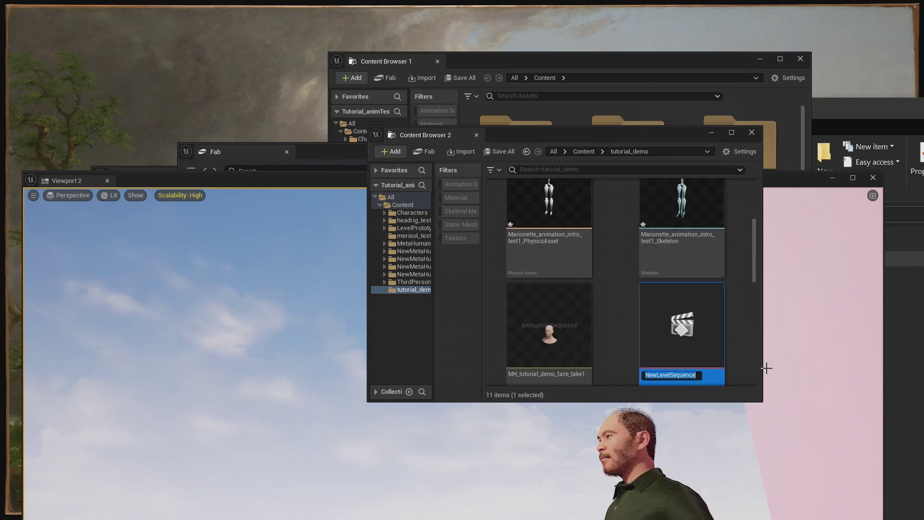
{"action": "type", "text": "d"}
{"action": "key", "text": "BackSpace"}
{"action": "type", "text": "tutorial"}
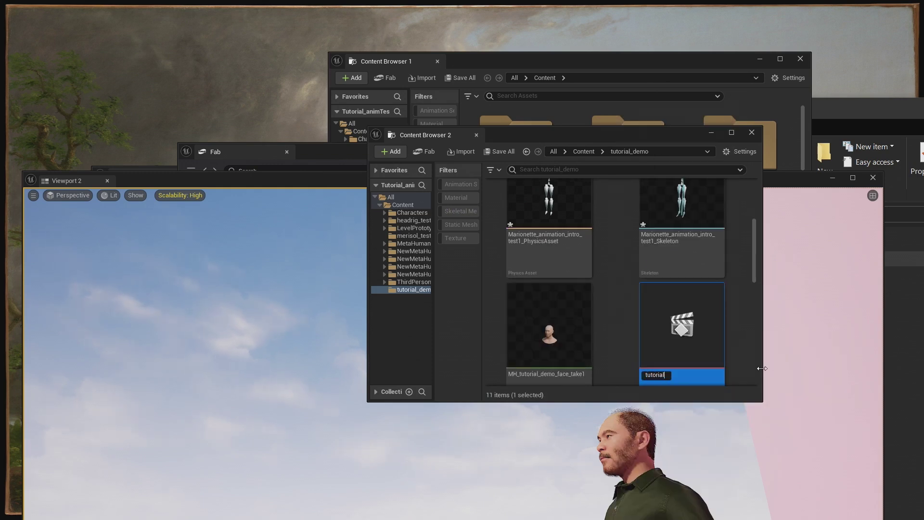
{"action": "type", "text": "_demo1"}
{"action": "key", "text": "Return"}
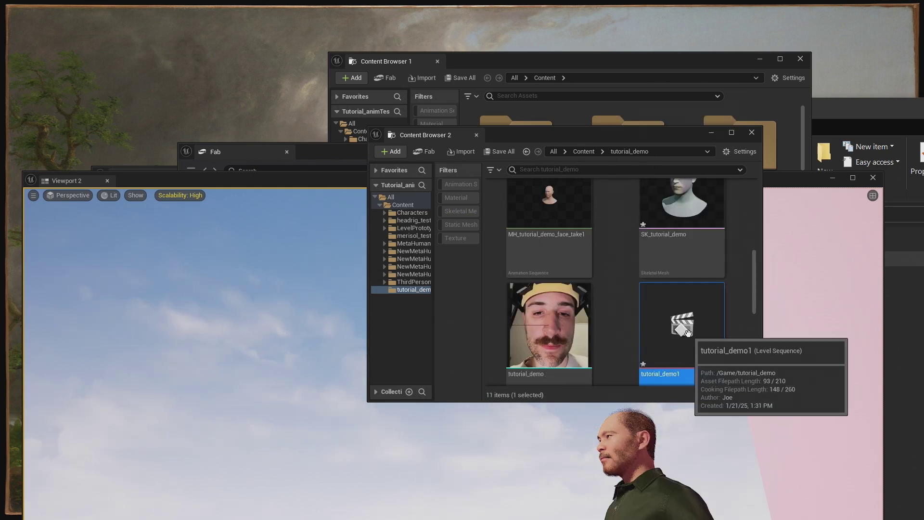
{"action": "double_click", "coordinate": [688, 332]}
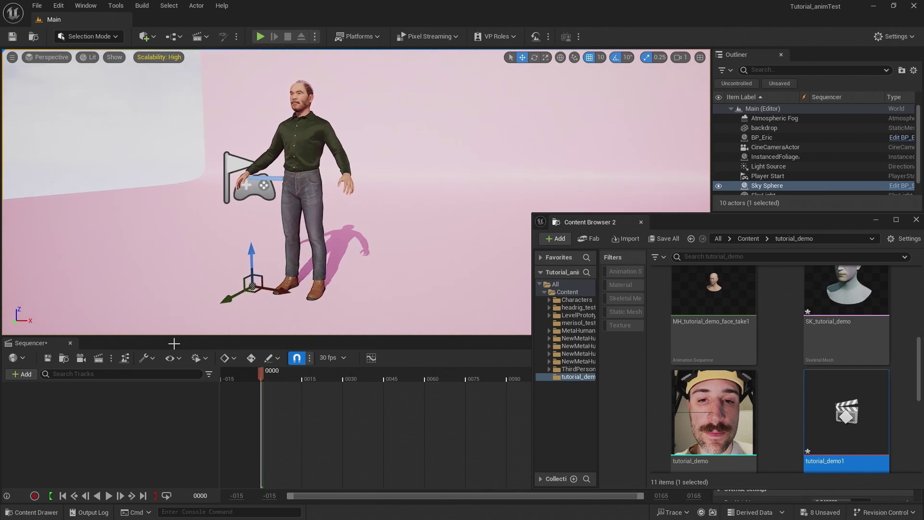
Add the BP_Eric actor to the tutorial_demo1 sequence
{"action": "left_click", "coordinate": [312, 163]}
{"action": "left_click", "coordinate": [35, 374]}
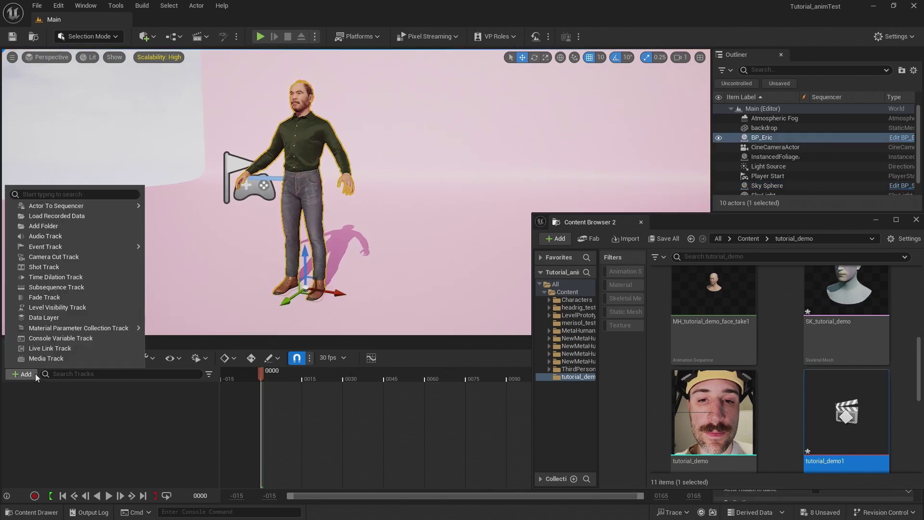
{"action": "mouse_move", "coordinate": [124, 206]}
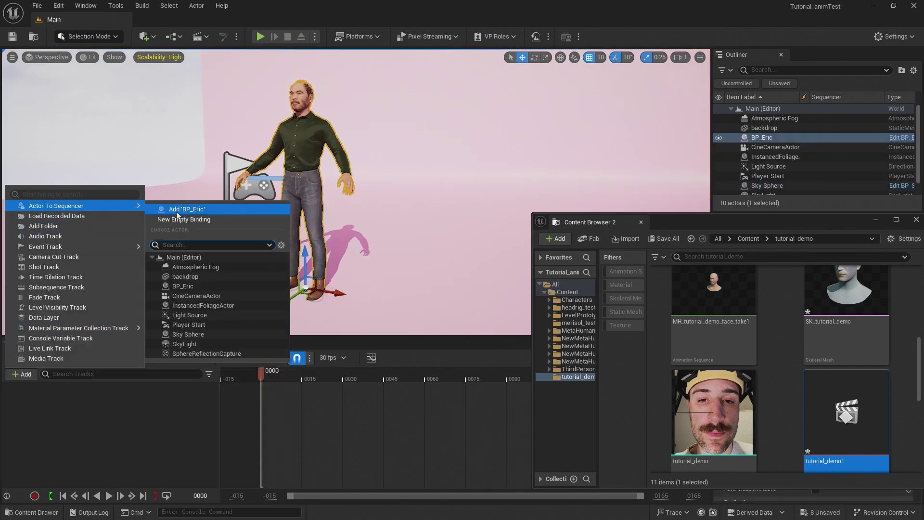
{"action": "left_click", "coordinate": [177, 210]}
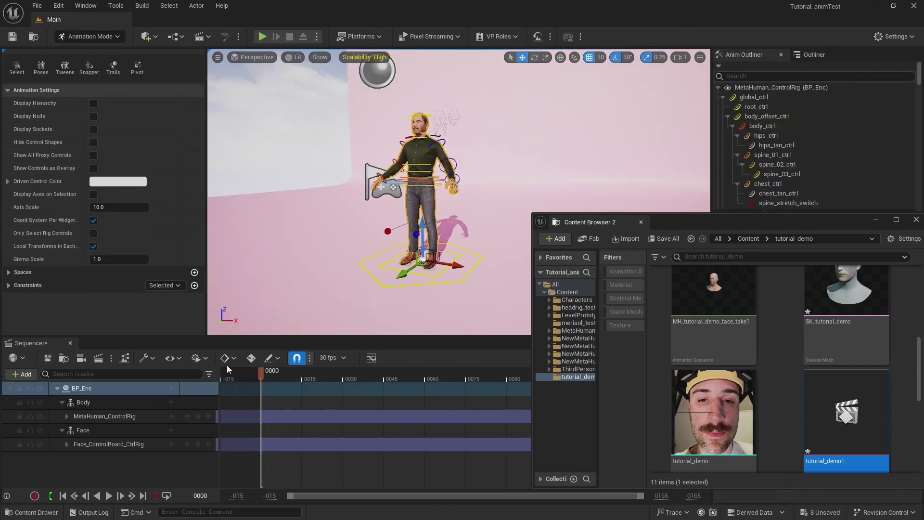
Delete the MetaHuman_ControlRig and Face_ControlBoard_CtrlRig tracks from BP_Eric
{"action": "left_click", "coordinate": [135, 416]}
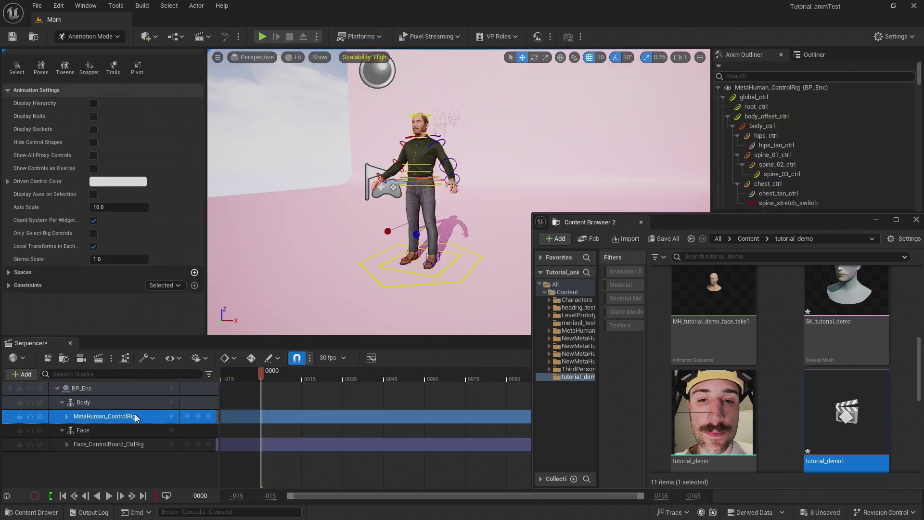
{"action": "key", "text": "Delete"}
{"action": "left_click", "coordinate": [131, 428]}
{"action": "key", "text": "Delete"}
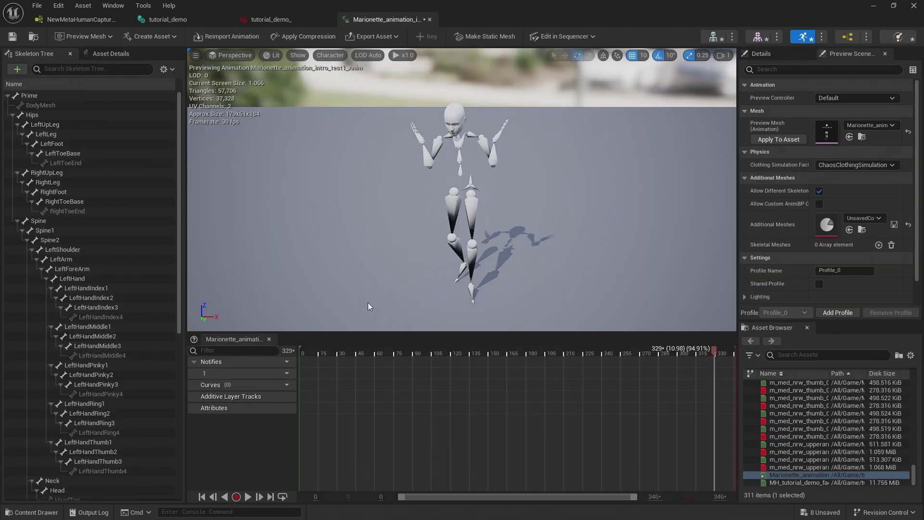
Close the animation editor and reposition the Content Browser to reach the imported animation
{"action": "left_click", "coordinate": [871, 6]}
{"action": "left_click_drag", "start_coordinate": [708, 162], "coordinate": [626, 151]}
{"action": "right_click", "coordinate": [660, 239]}
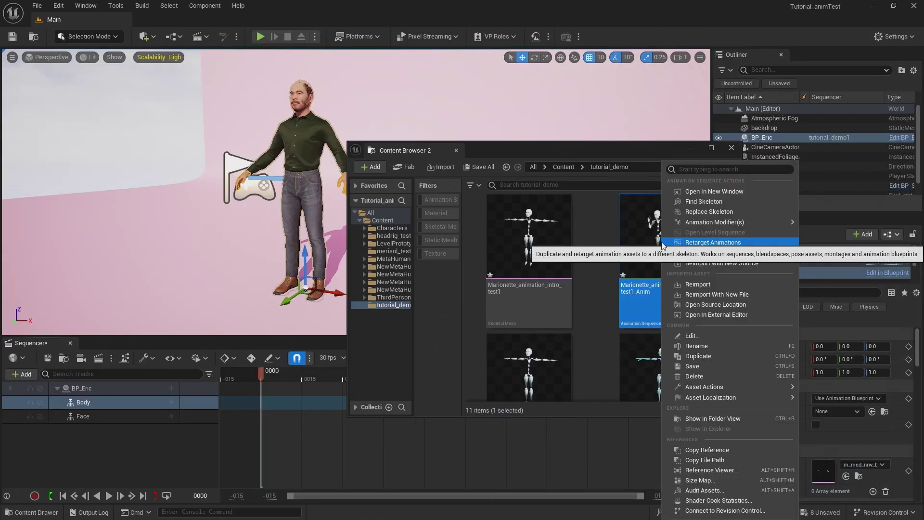
Open Retarget Animations and set the target skeletal mesh to m_med_nrw_body
{"action": "left_click", "coordinate": [705, 243]}
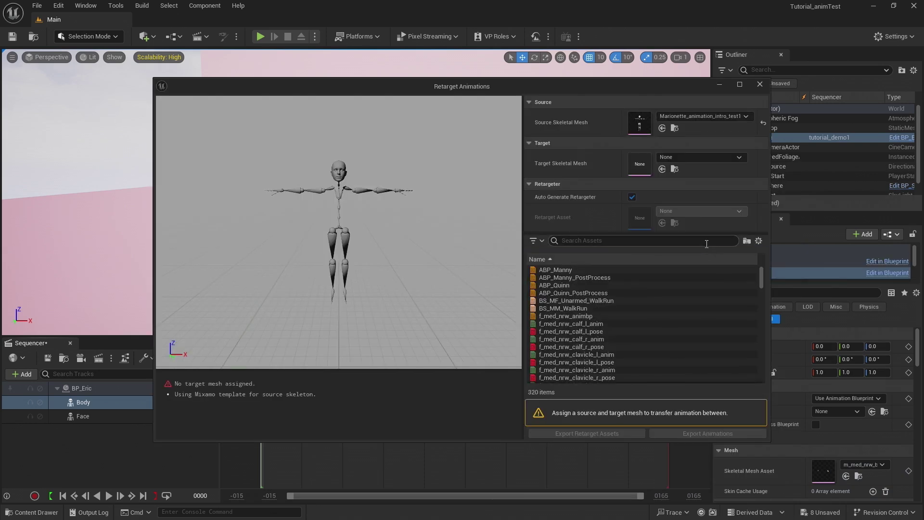
{"action": "left_click", "coordinate": [688, 158]}
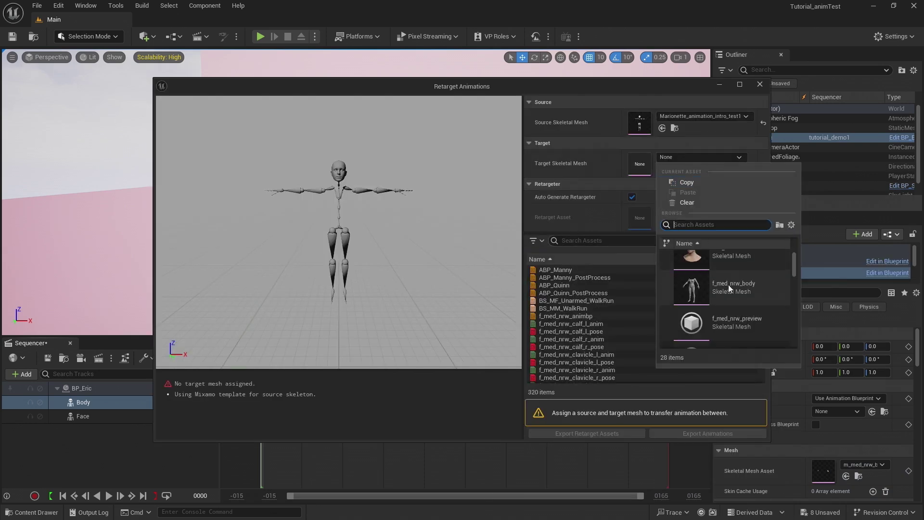
{"action": "scroll", "coordinate": [728, 284], "scroll_direction": "down", "scroll_amount": 2}
{"action": "scroll", "coordinate": [746, 304], "scroll_direction": "down", "scroll_amount": 1}
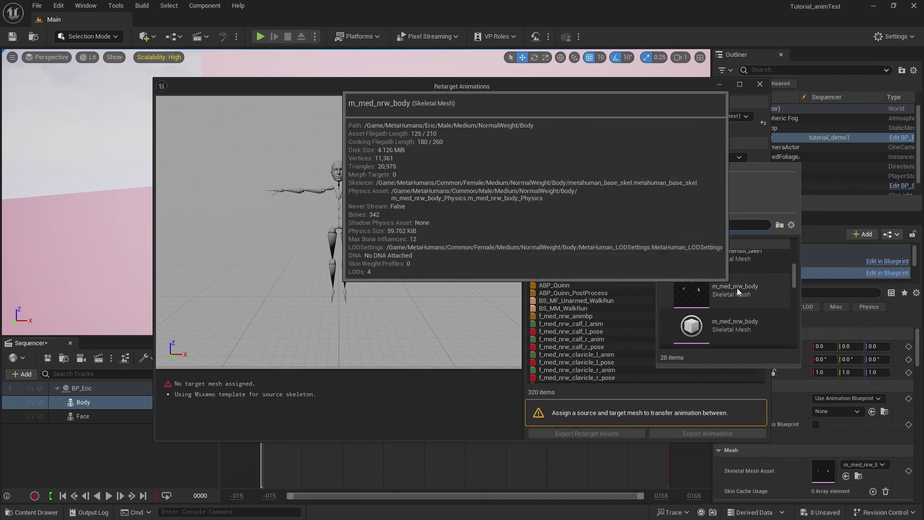
{"action": "left_click", "coordinate": [738, 291]}
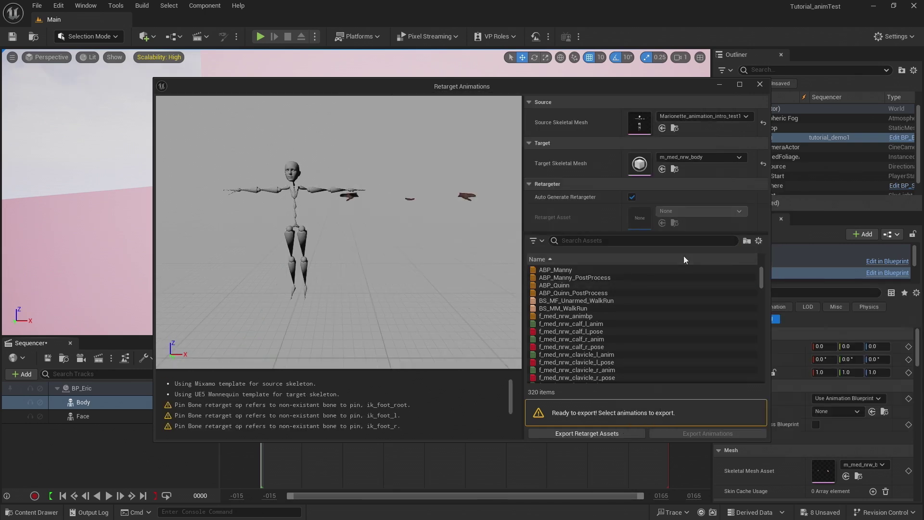
{"action": "scroll", "coordinate": [717, 302], "scroll_direction": "down", "scroll_amount": 4}
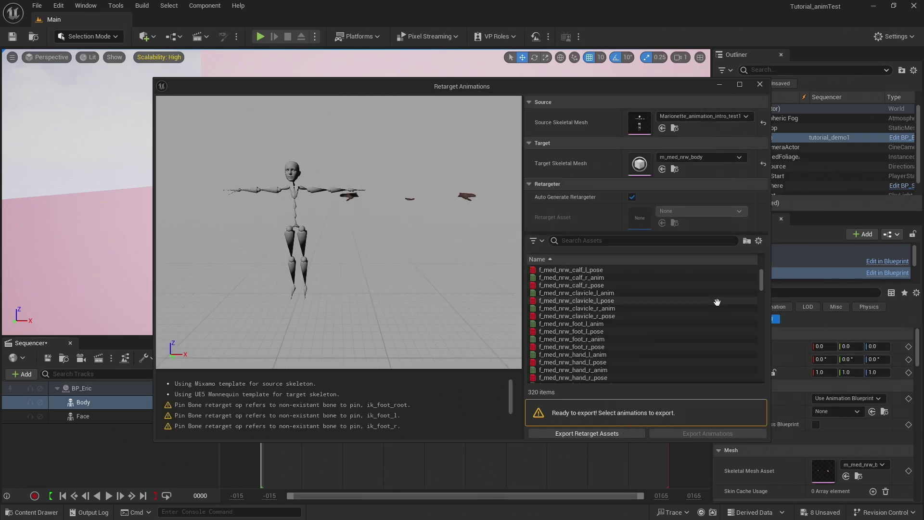
Filter by 'demo', select Marionette_animation_intro_test1_Anim, and bring up the Export Animations settings
{"action": "left_click", "coordinate": [654, 242]}
{"action": "type", "text": "demo"}
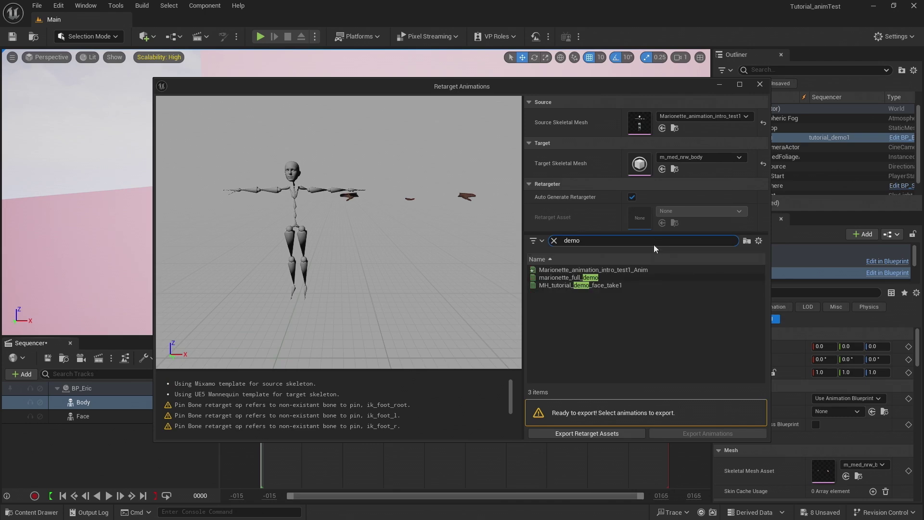
{"action": "left_click", "coordinate": [651, 270]}
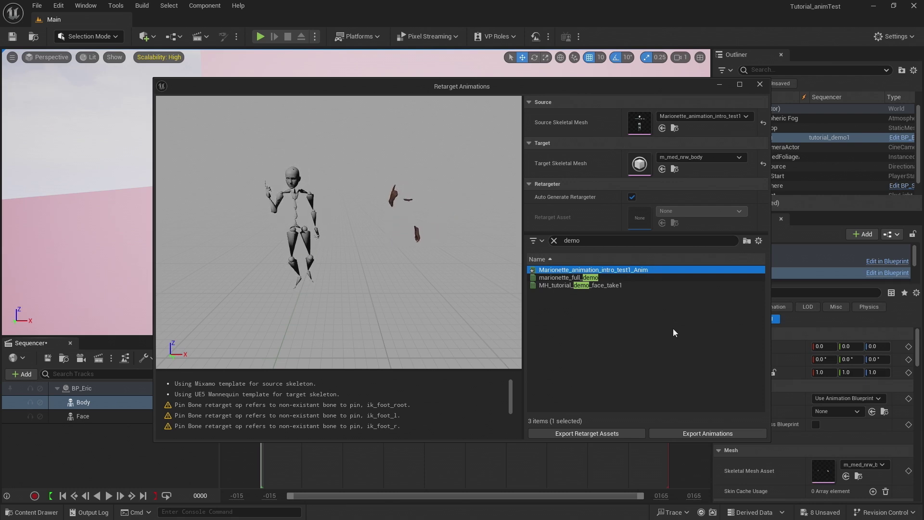
{"action": "left_click", "coordinate": [725, 434]}
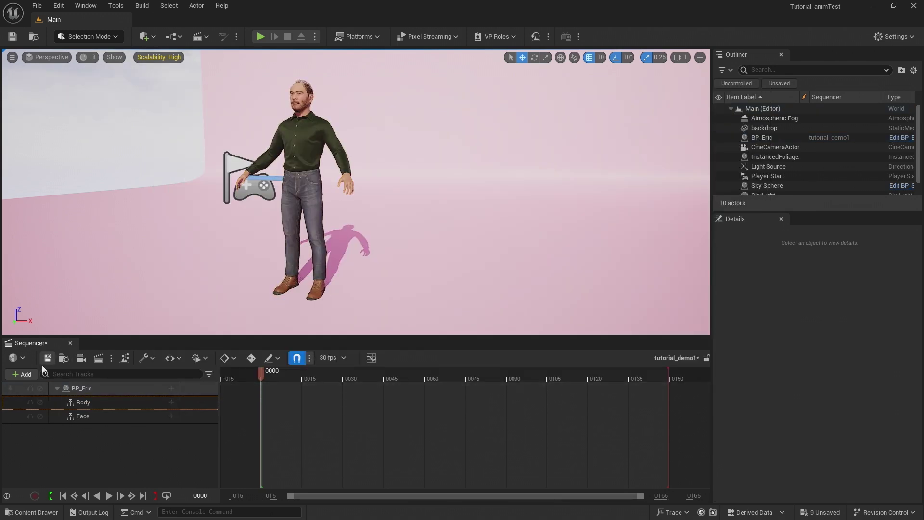
Add an Audio track holding the marionette_video__1_Audio clip to the sequence
{"action": "left_click", "coordinate": [24, 374]}
{"action": "left_click", "coordinate": [68, 236]}
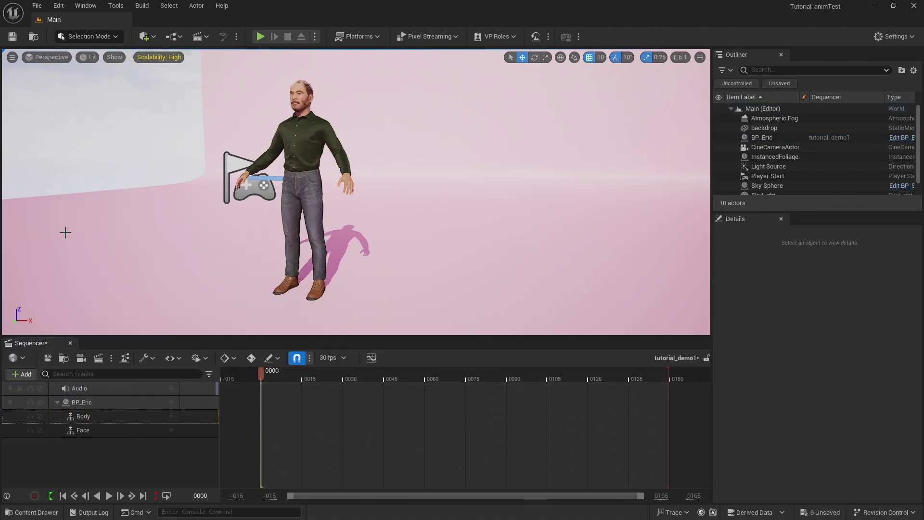
{"action": "left_click", "coordinate": [171, 388]}
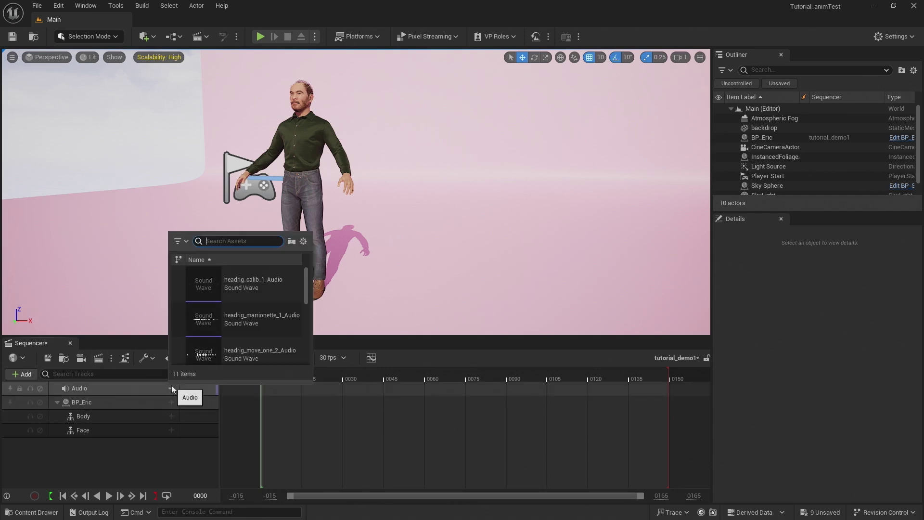
{"action": "scroll", "coordinate": [262, 323], "scroll_direction": "down", "scroll_amount": 1}
{"action": "scroll", "coordinate": [262, 324], "scroll_direction": "down", "scroll_amount": 1}
{"action": "left_click", "coordinate": [263, 320]}
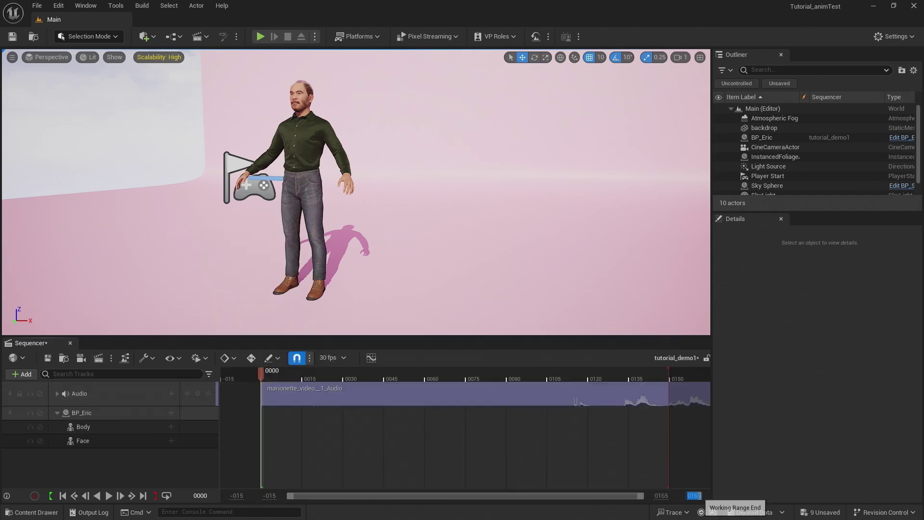
Set the working range end to 1000 and extend the playback end to about frame 480
{"action": "type", "text": "1000"}
{"action": "key", "text": "Return"}
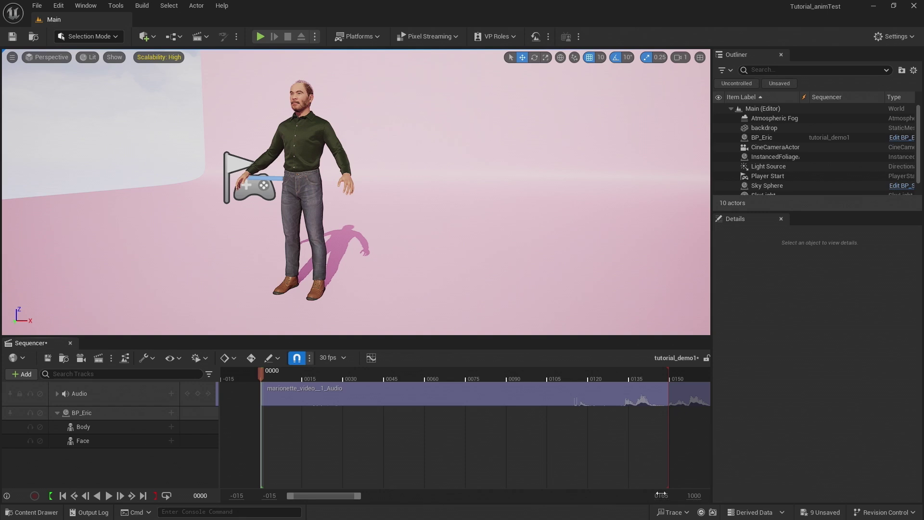
{"action": "left_click_drag", "start_coordinate": [362, 496], "coordinate": [491, 496]}
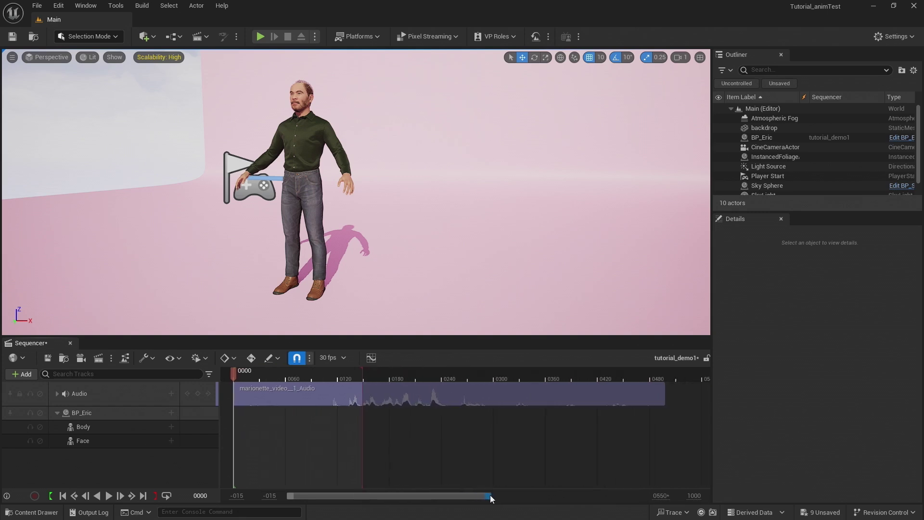
{"action": "left_click_drag", "start_coordinate": [369, 380], "coordinate": [657, 377]}
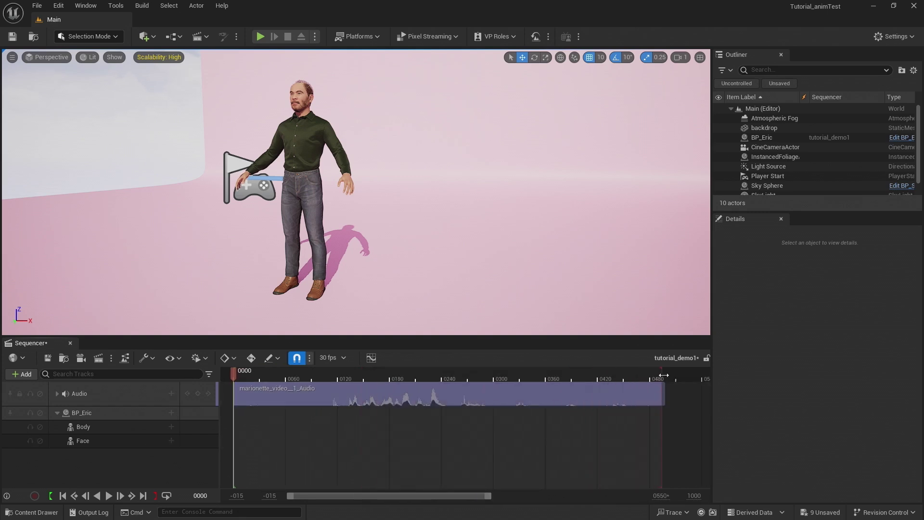
{"action": "left_click", "coordinate": [129, 427]}
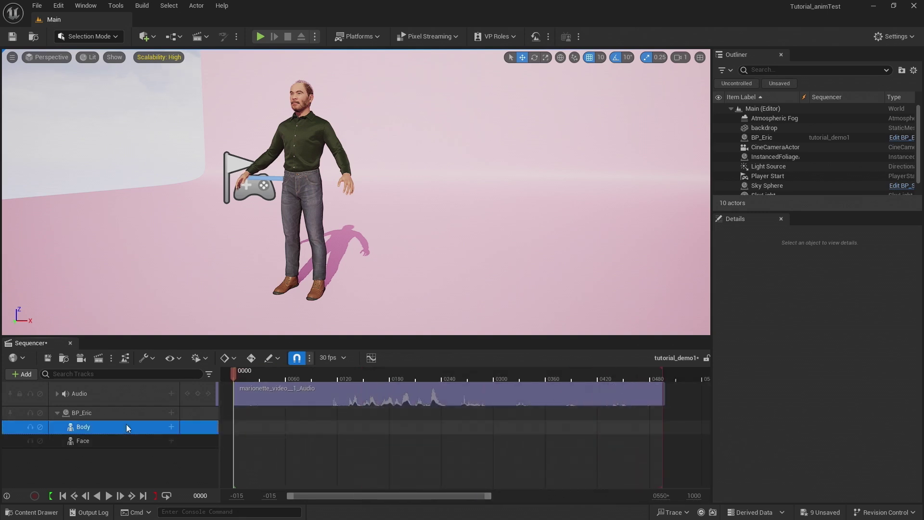
Add MH_Marionette_animation_intro_test1_Anim to the Body track and shift it to start near frame 105
{"action": "left_click", "coordinate": [172, 428]}
{"action": "mouse_move", "coordinate": [257, 39]}
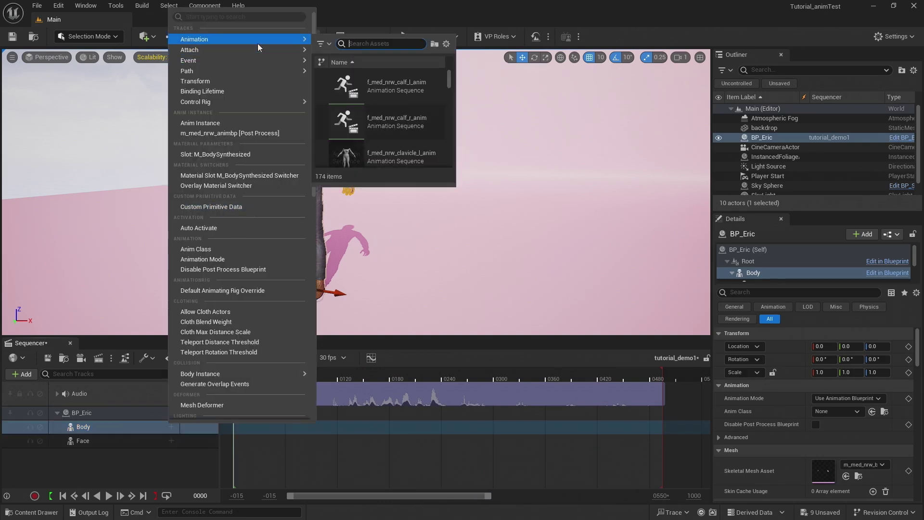
{"action": "type", "text": "MH_"}
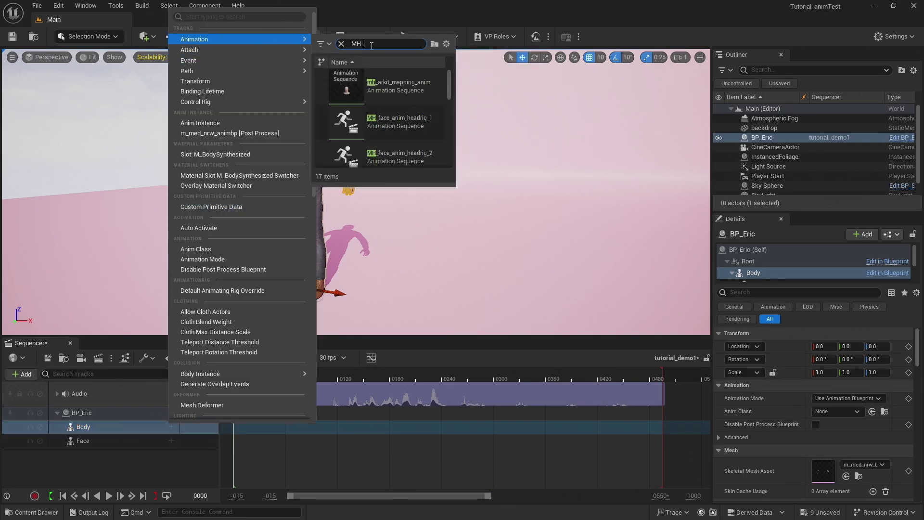
{"action": "scroll", "coordinate": [379, 119], "scroll_direction": "down", "scroll_amount": 4}
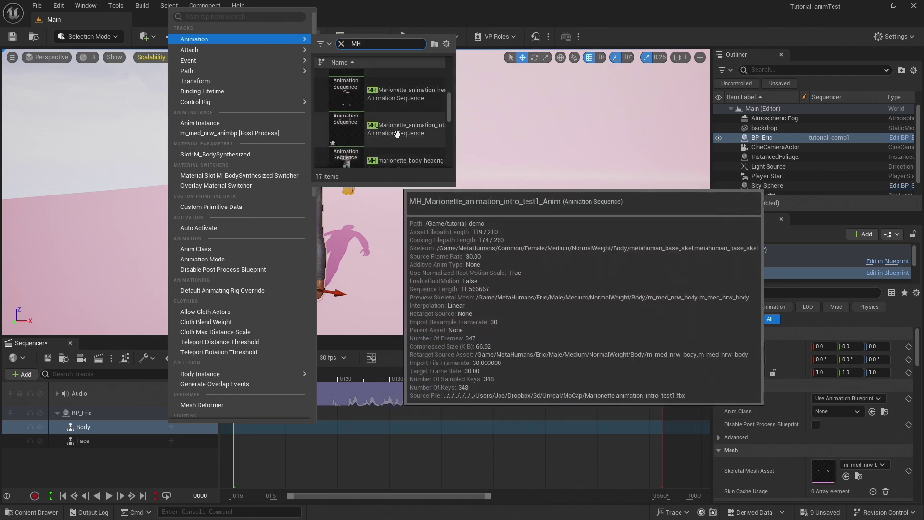
{"action": "left_click", "coordinate": [400, 154]}
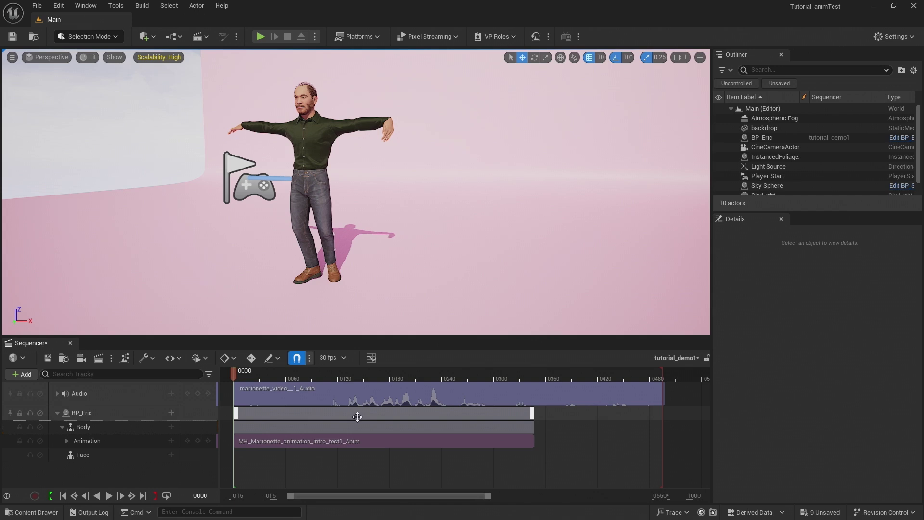
{"action": "left_click_drag", "start_coordinate": [357, 417], "coordinate": [456, 409]}
Start a Face animation track, filtering the picker by 'MH' to locate MH_tutorial_demo_face_take1
{"action": "left_click", "coordinate": [132, 459]}
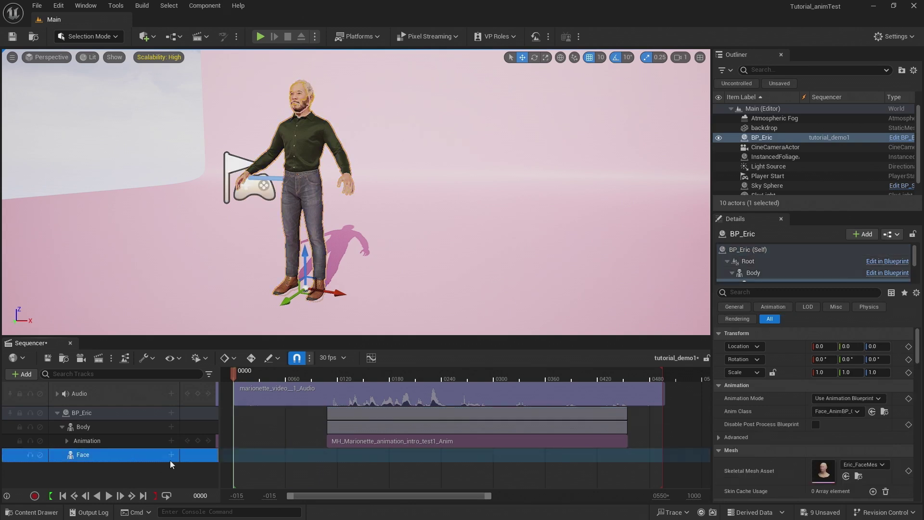
{"action": "left_click", "coordinate": [172, 454]}
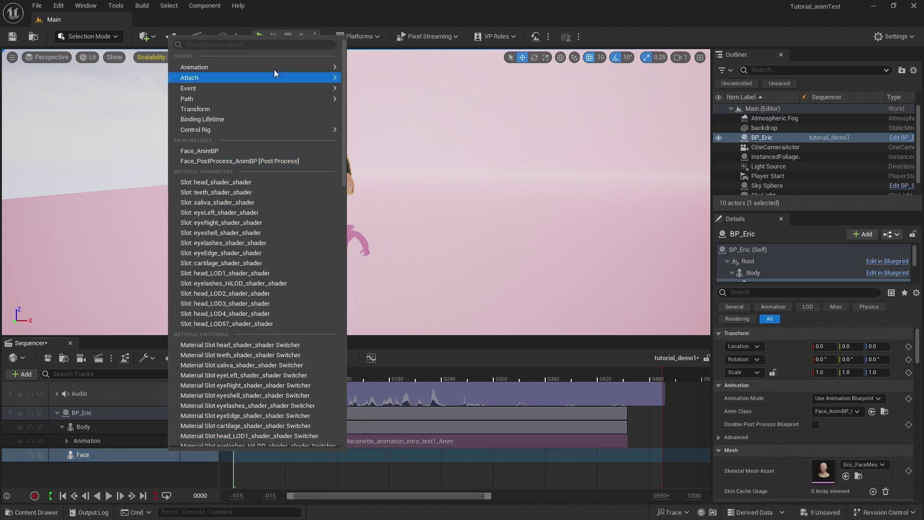
{"action": "mouse_move", "coordinate": [276, 72]}
{"action": "type", "text": "MH_"}
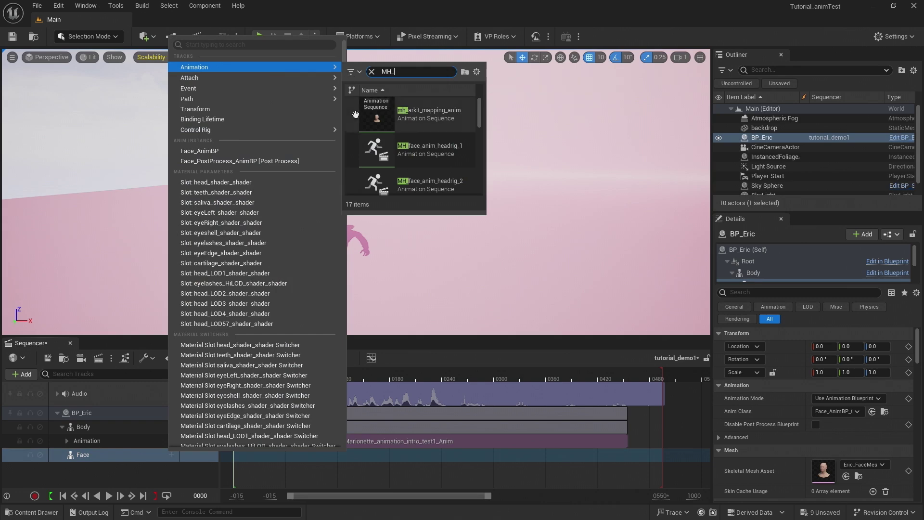
{"action": "scroll", "coordinate": [396, 155], "scroll_direction": "down", "scroll_amount": 4}
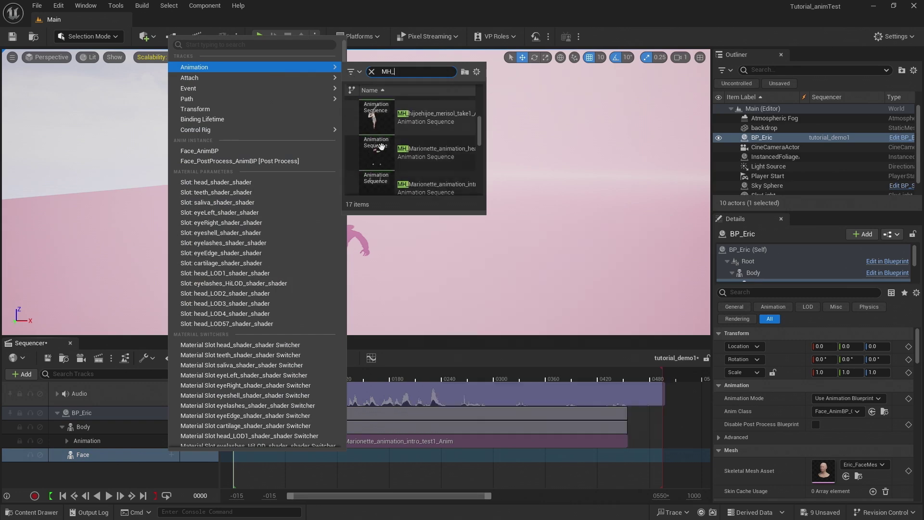
{"action": "scroll", "coordinate": [396, 155], "scroll_direction": "down", "scroll_amount": 5}
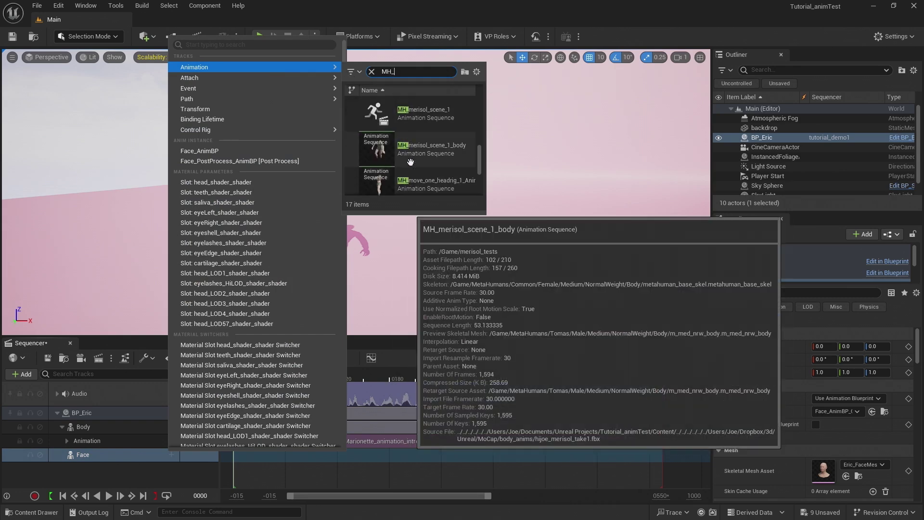
{"action": "scroll", "coordinate": [411, 162], "scroll_direction": "down", "scroll_amount": 3}
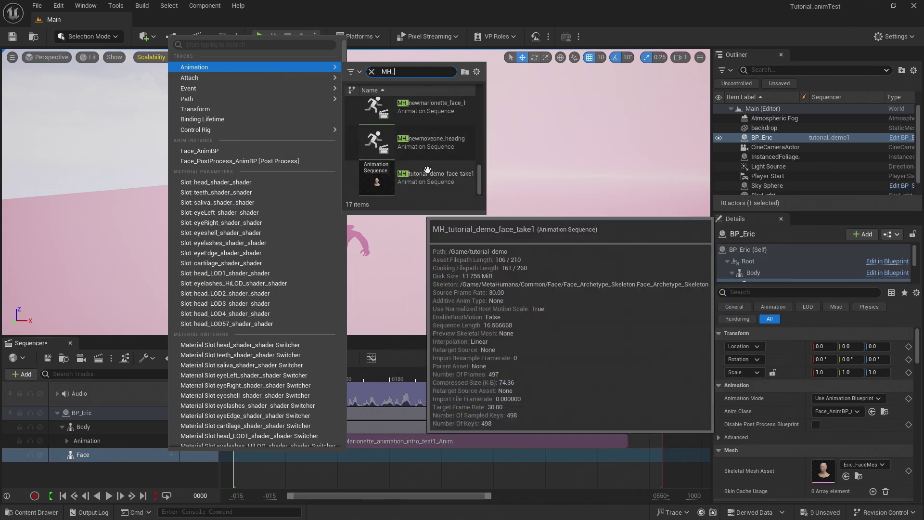
Assign MH_tutorial_demo_face_take1 to the Face track and stop playback
{"action": "left_click", "coordinate": [418, 183]}
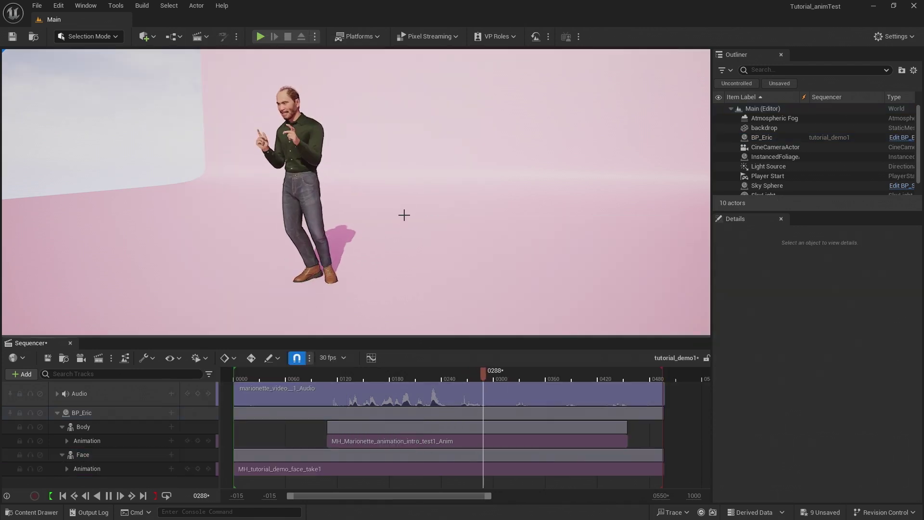
{"action": "key", "text": "space"}
{"action": "key", "text": "g"}
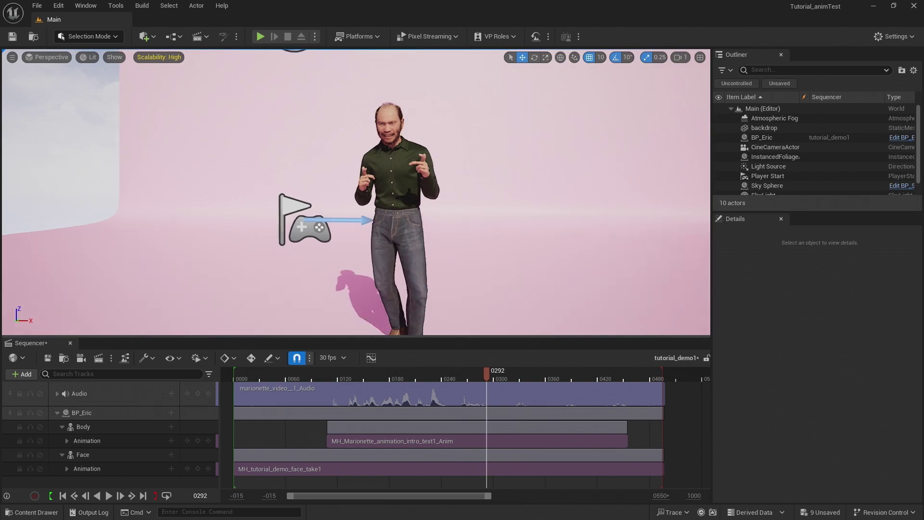
{"action": "key", "text": "e"}
Replay the sequence from earlier frames, stopping at frame 437
{"action": "left_click", "coordinate": [466, 374]}
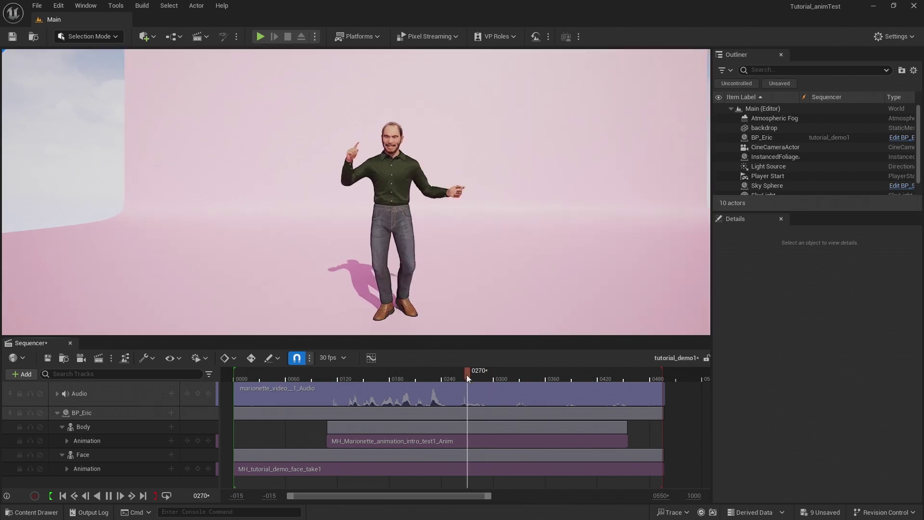
{"action": "key", "text": "space"}
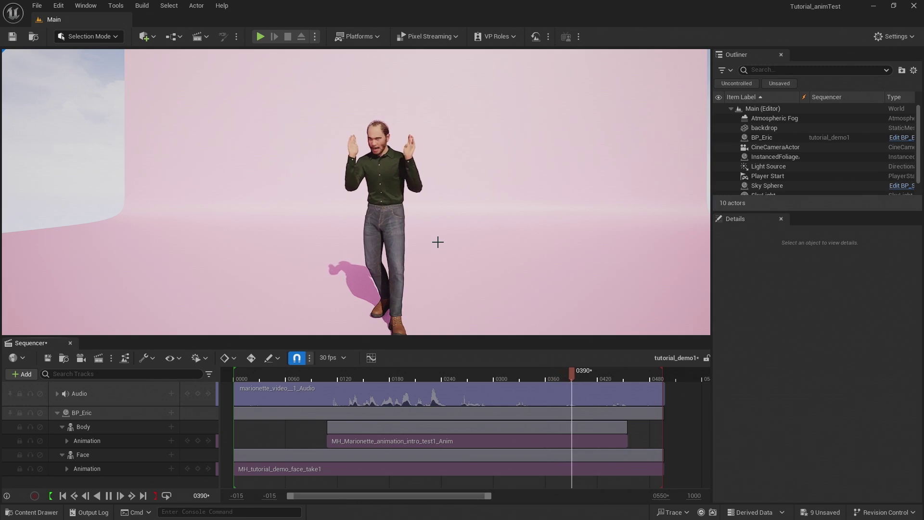
{"action": "left_click", "coordinate": [330, 375]}
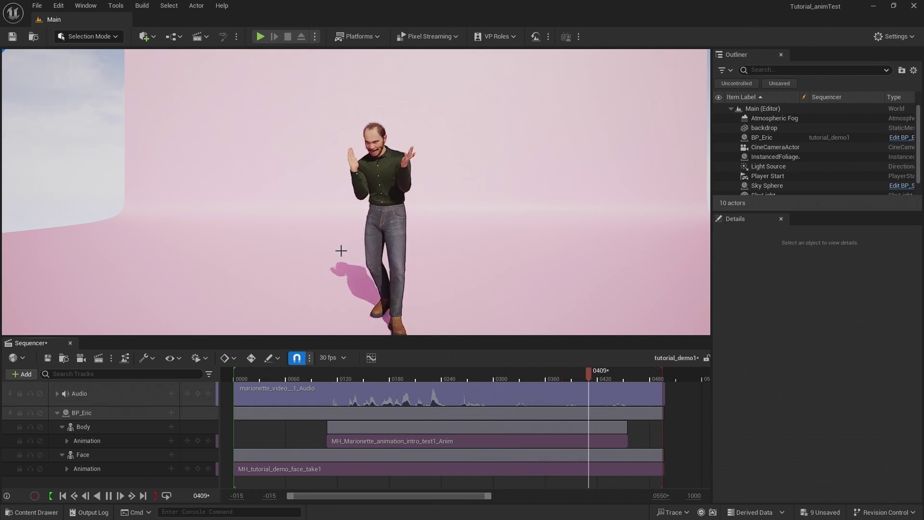
{"action": "key", "text": "space"}
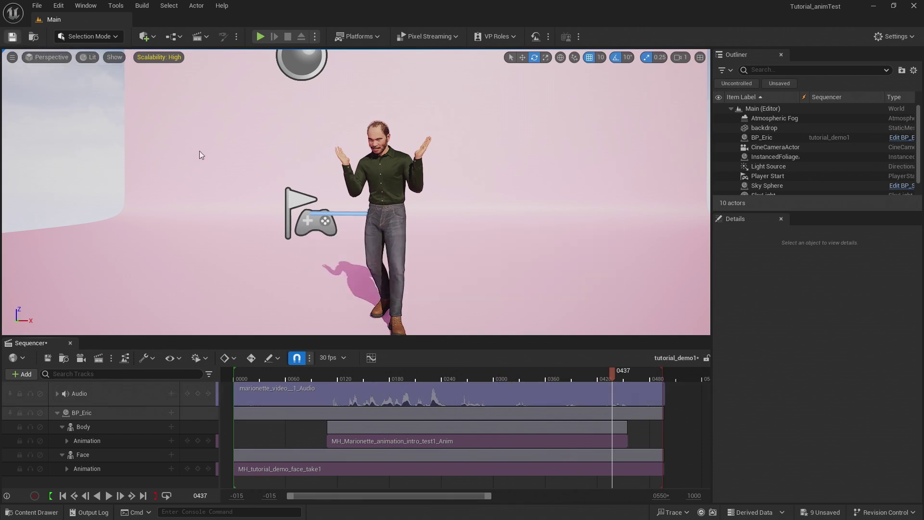
Orbit to a side view of the character and play the sequence again
{"action": "right_click_drag", "start_coordinate": [201, 155], "coordinate": [163, 64]}
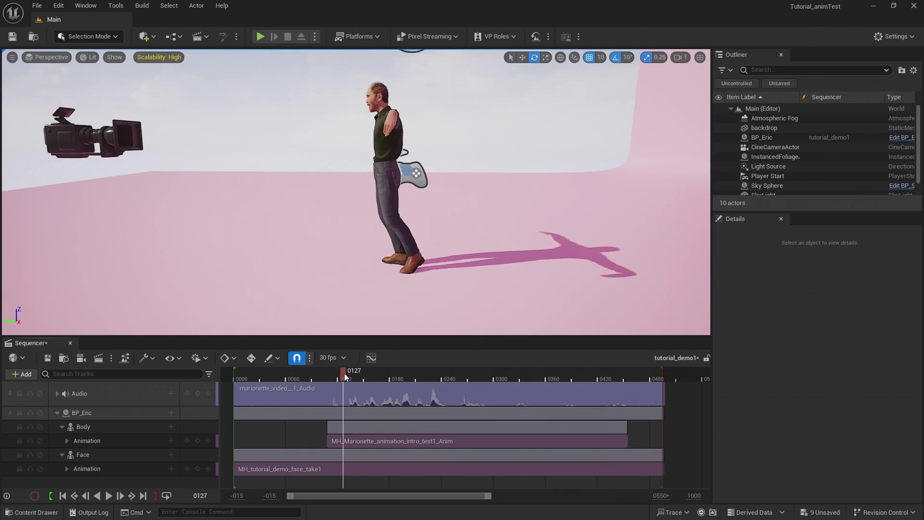
{"action": "key", "text": "space"}
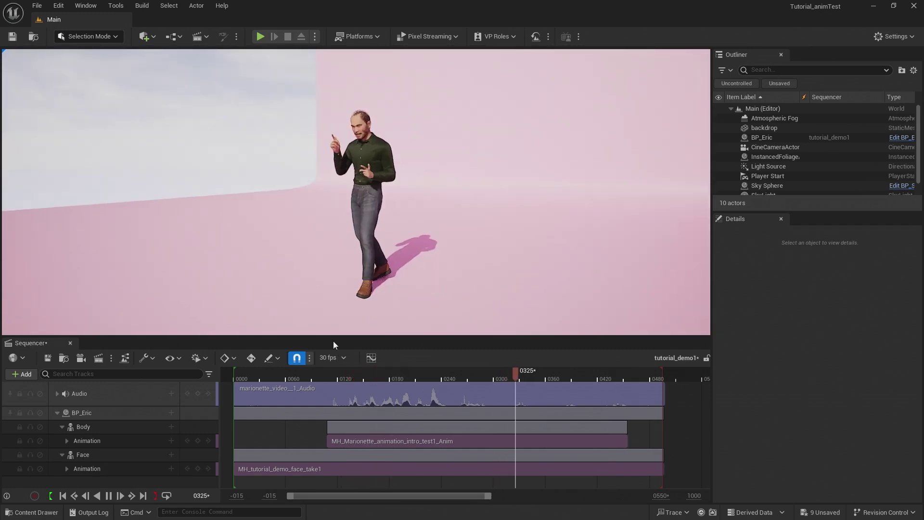
{"action": "left_click", "coordinate": [120, 495]}
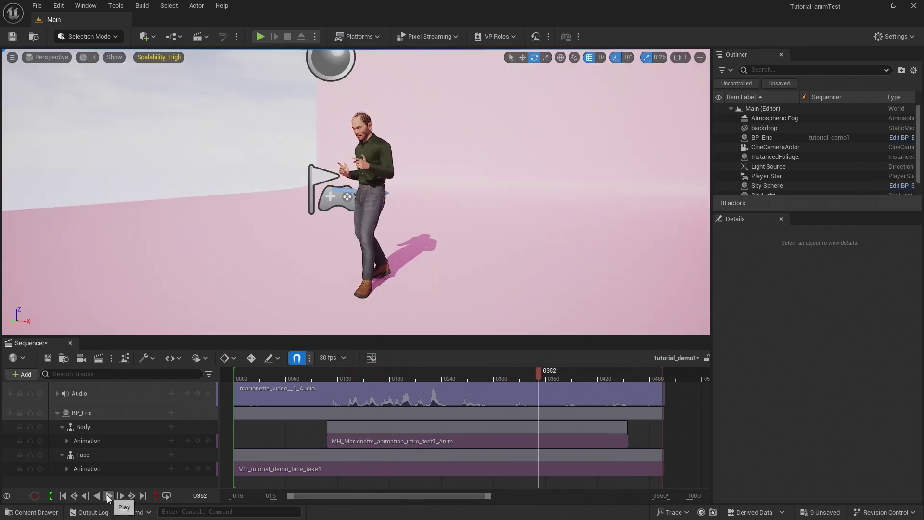